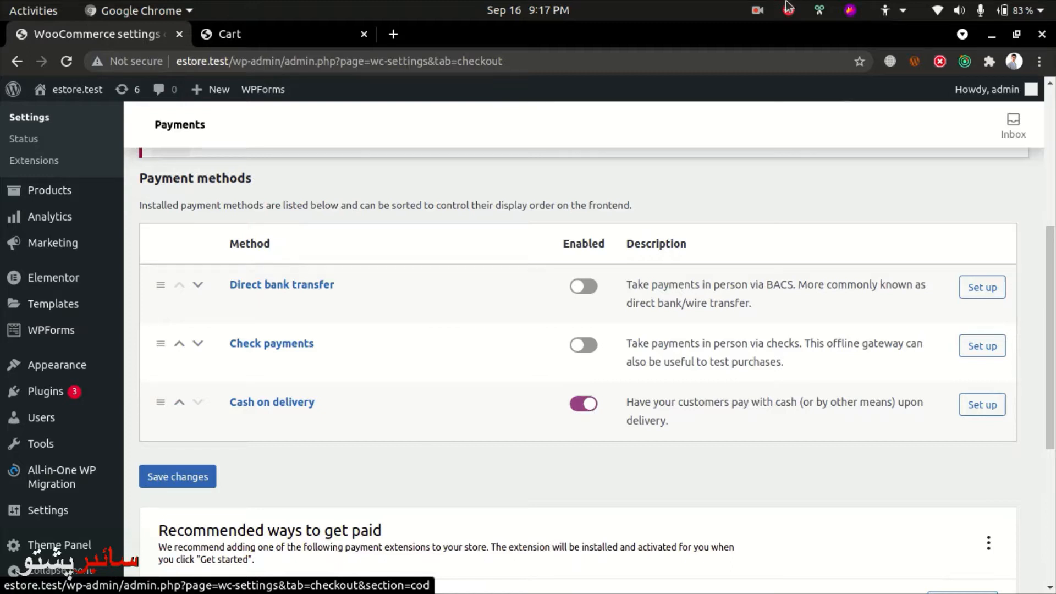
pyautogui.click(757, 9)
pyautogui.click(748, 77)
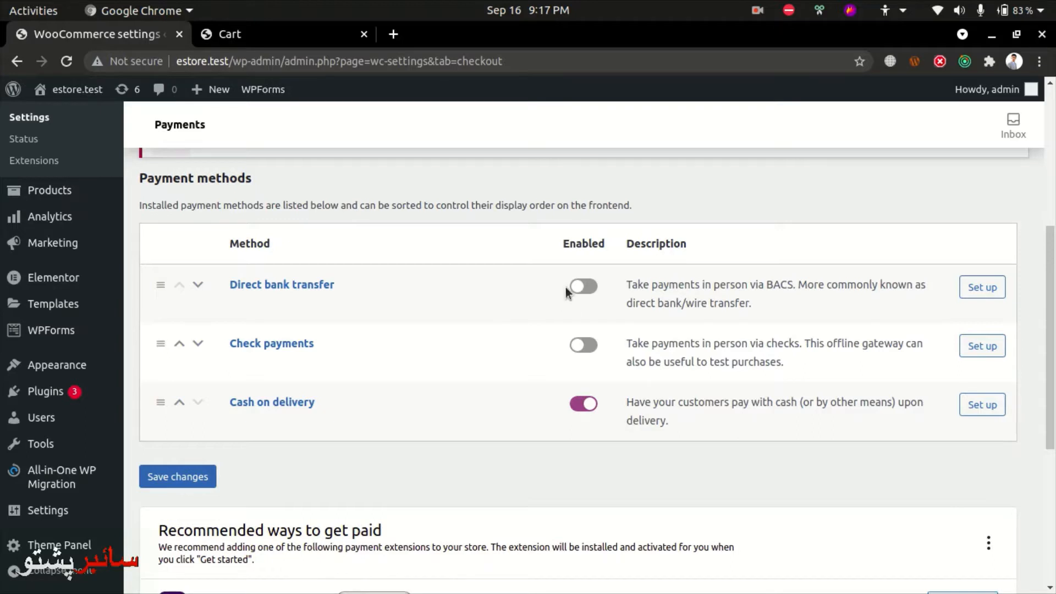
# Step: Enable the Direct bank transfer payment method and open the setup of Cash on delivery
pyautogui.click(591, 287)
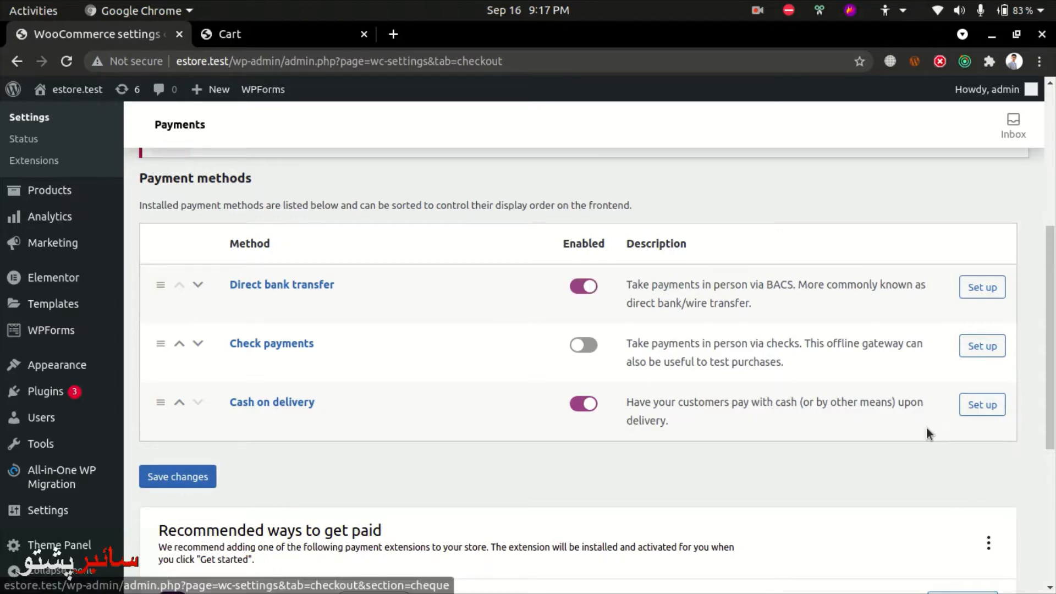
pyautogui.click(976, 406)
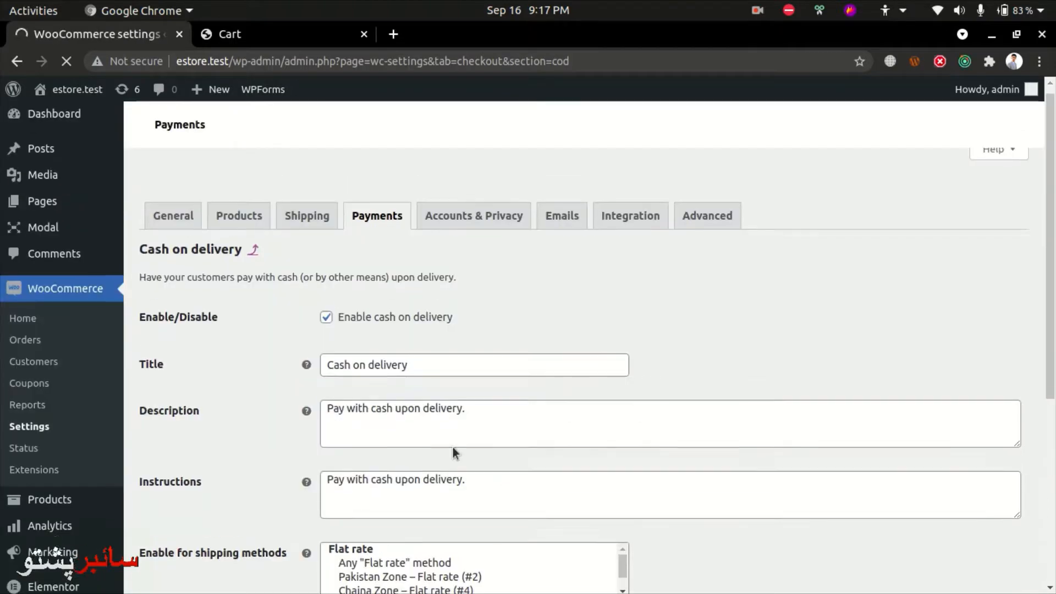
# Step: Review the Cash on delivery instructions and selectable shipping methods, and return to the payment methods list
pyautogui.scroll(-4, 325, 391)
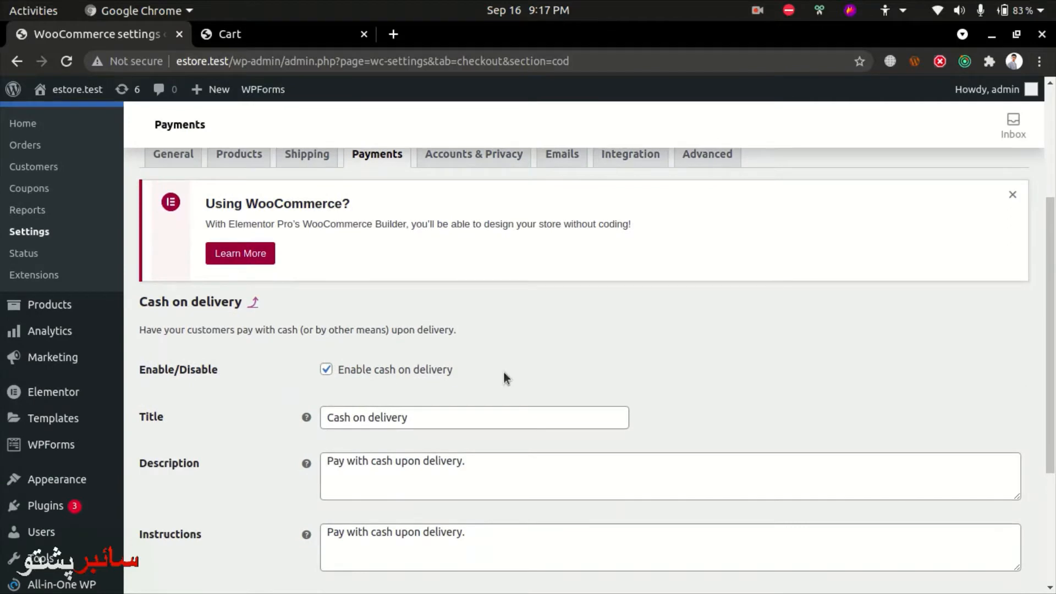
pyautogui.scroll(-3, 503, 371)
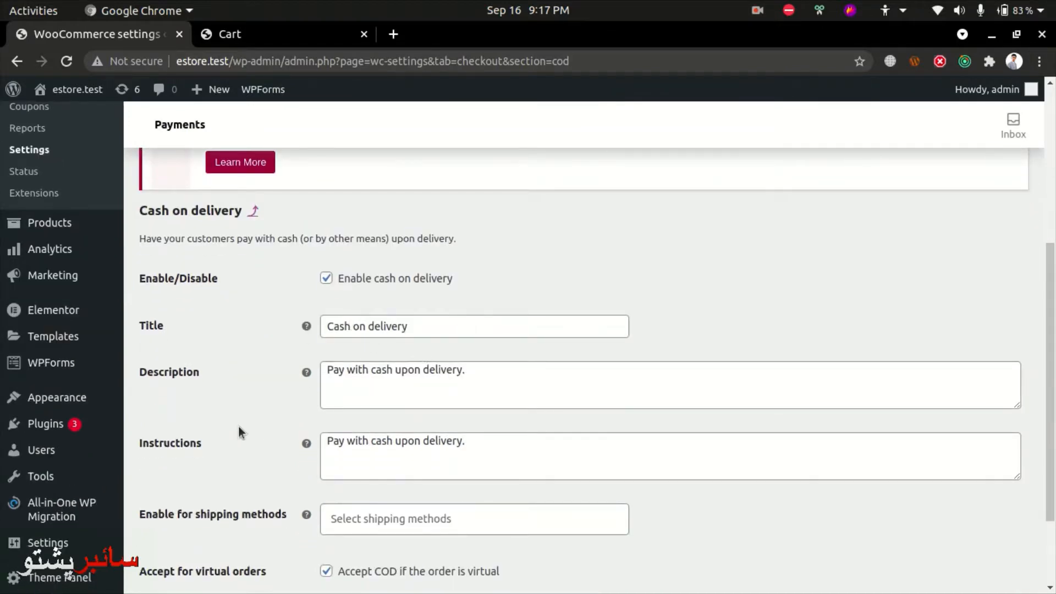
pyautogui.scroll(-1, 389, 424)
pyautogui.scroll(-2, 488, 418)
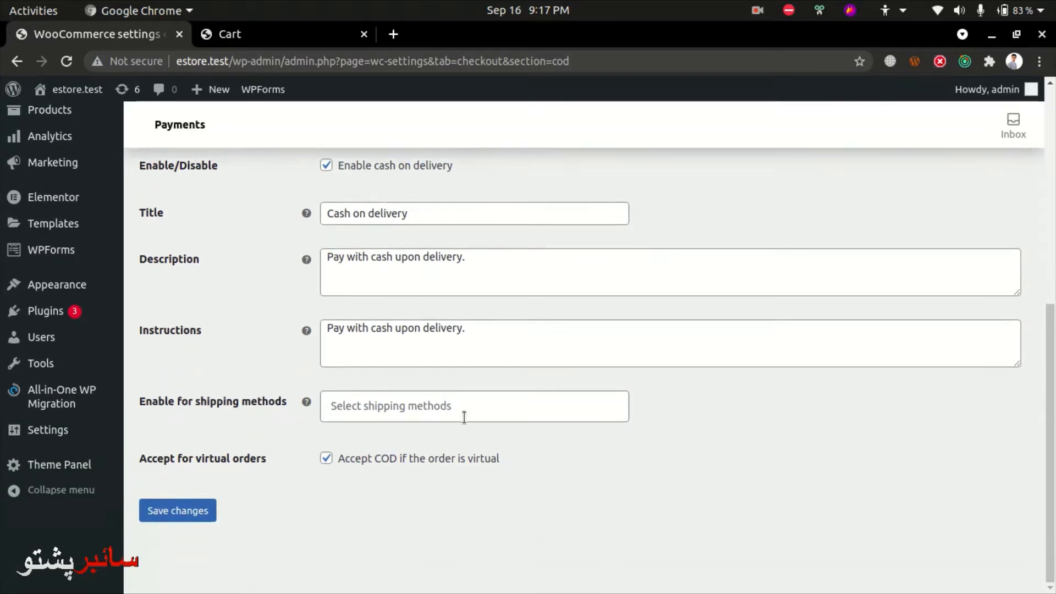
pyautogui.click(417, 345)
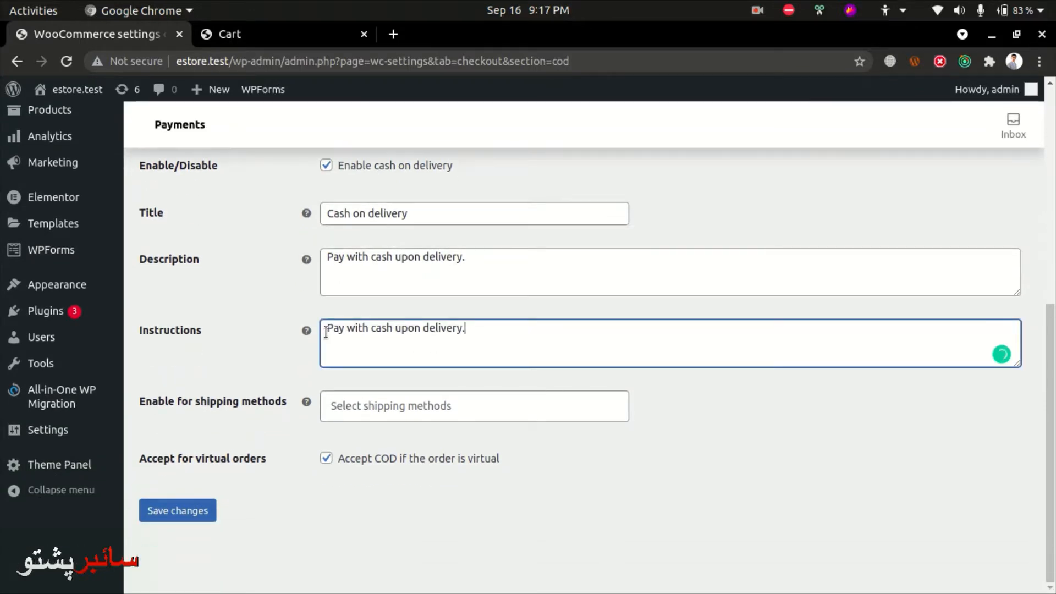
pyautogui.click(445, 416)
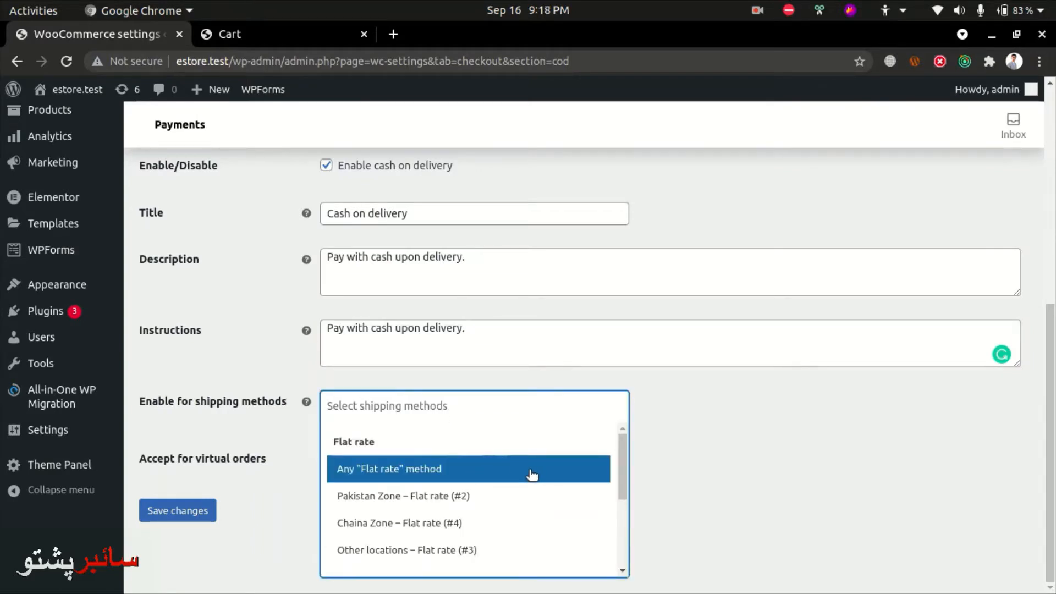
pyautogui.click(710, 457)
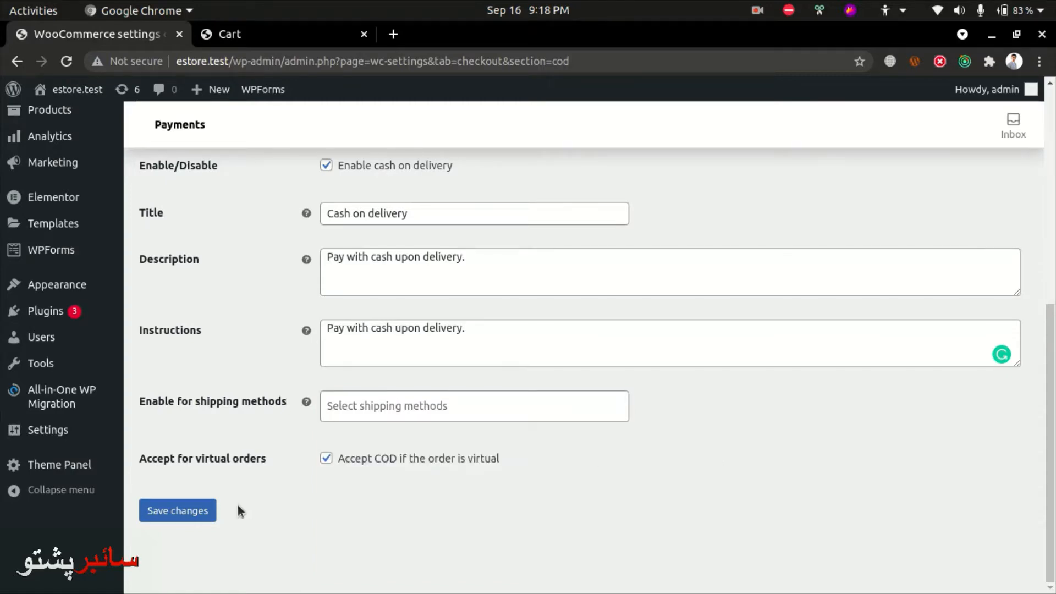
pyautogui.scroll(10, 196, 511)
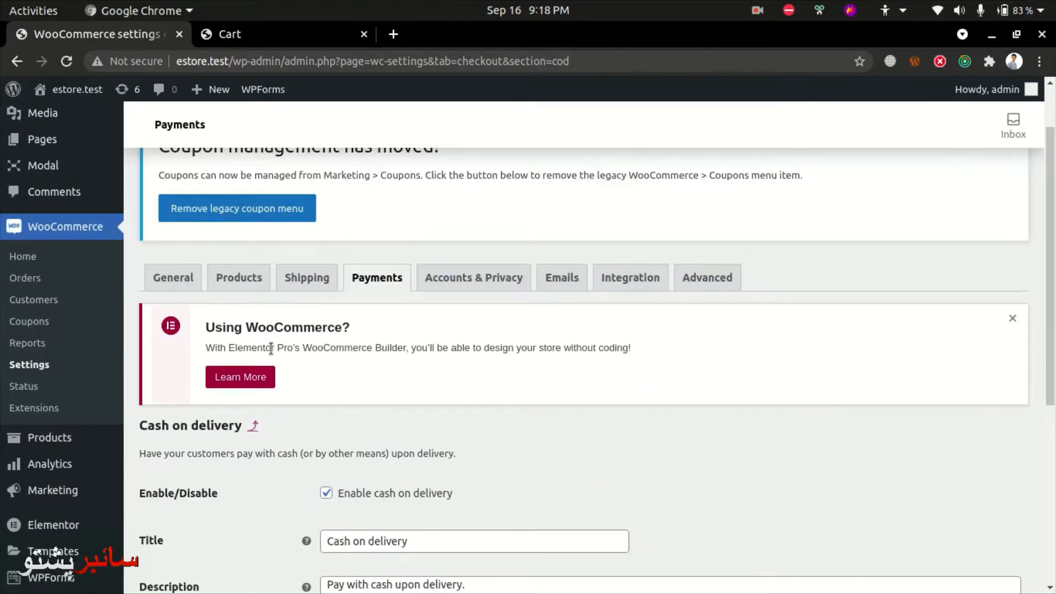
pyautogui.click(256, 428)
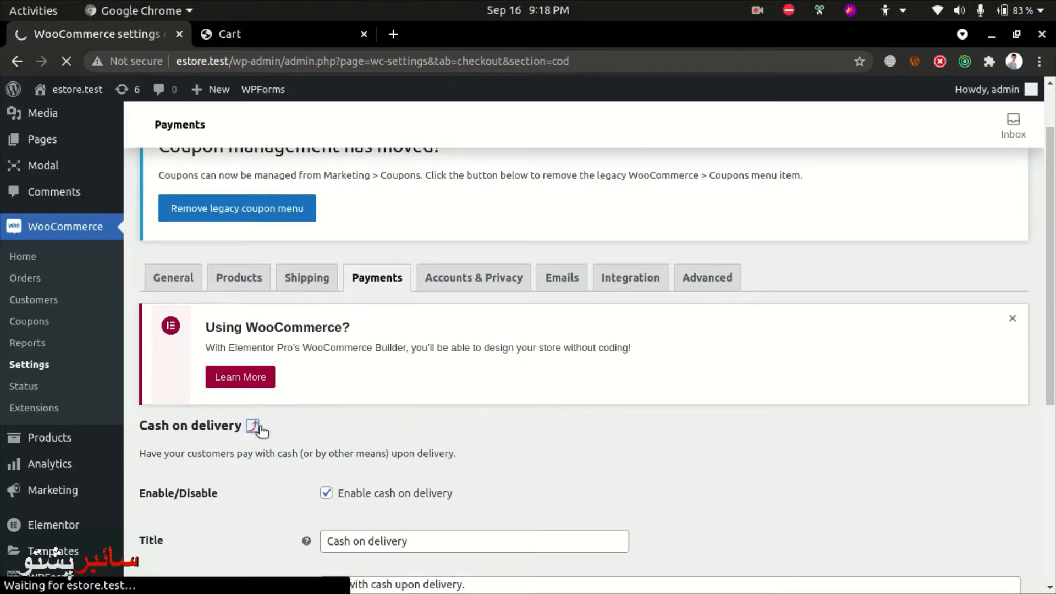
# Step: Review the Direct bank transfer description, instructions and account details fields, and return to the payment methods list
pyautogui.scroll(-1, 744, 427)
pyautogui.scroll(-3, 745, 429)
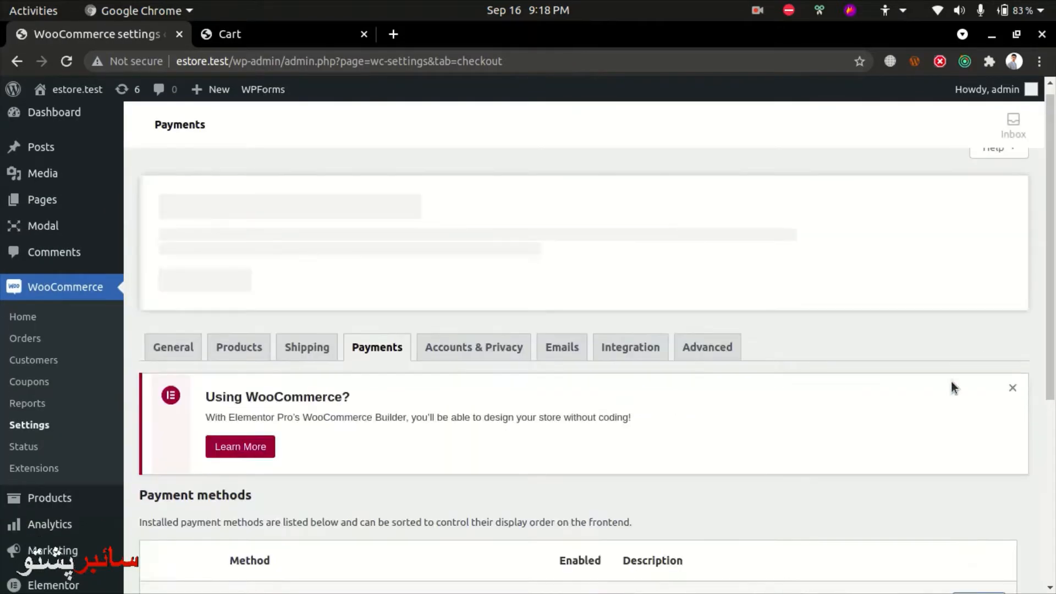
pyautogui.scroll(-5, 951, 382)
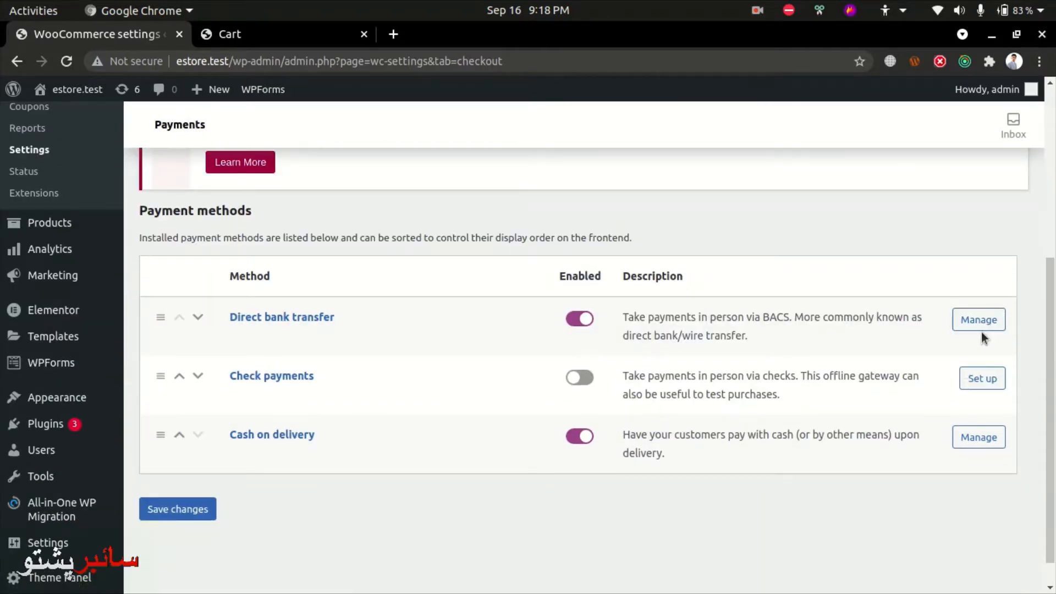
pyautogui.click(982, 329)
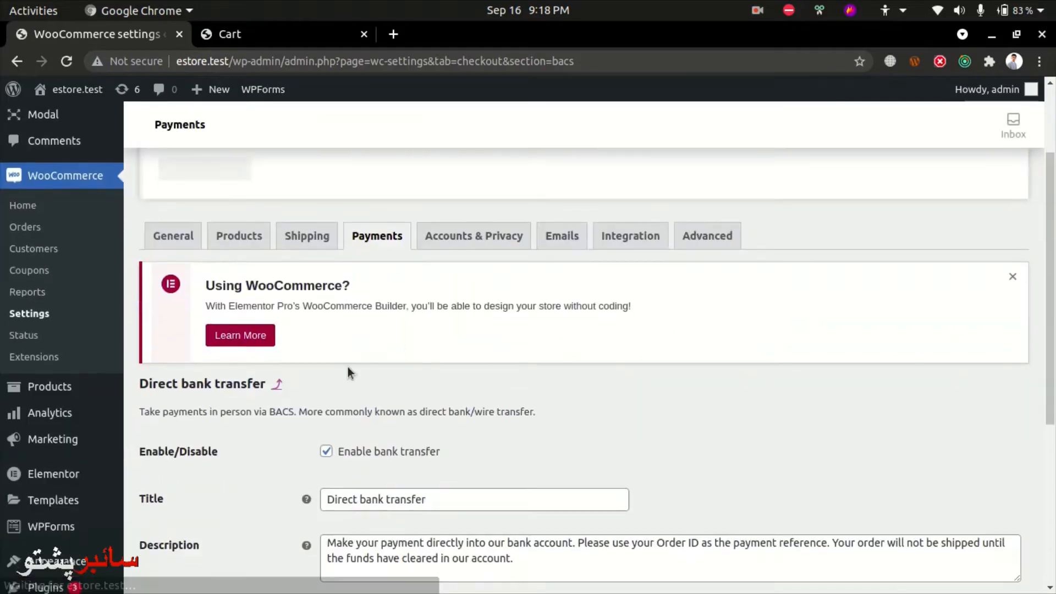
pyautogui.scroll(-3, 344, 366)
pyautogui.moveTo(578, 389); pyautogui.dragTo(323, 369)
pyautogui.click(522, 434)
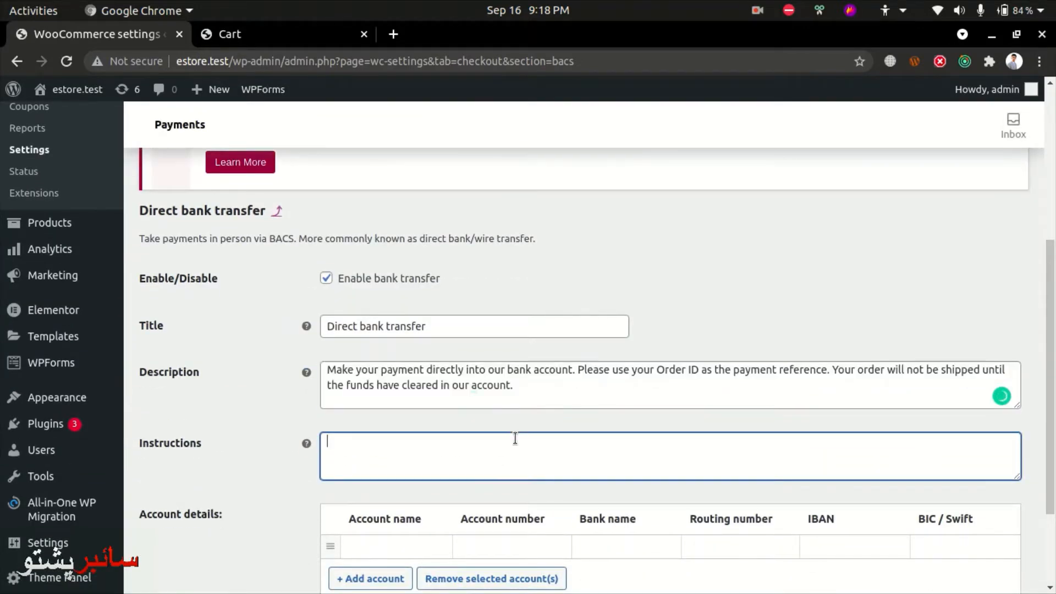
pyautogui.scroll(-3, 514, 436)
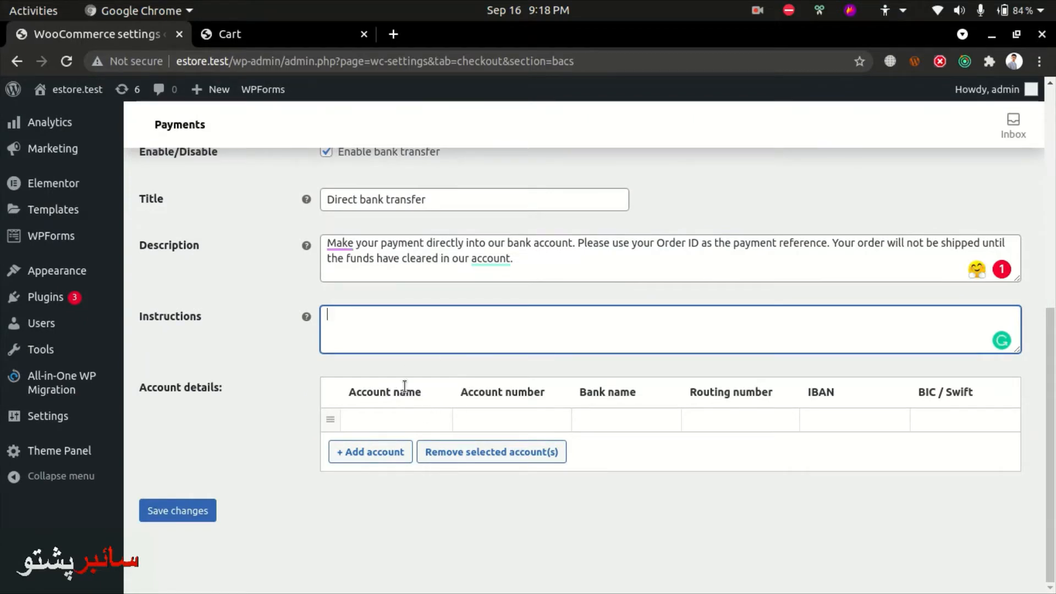
pyautogui.click(355, 417)
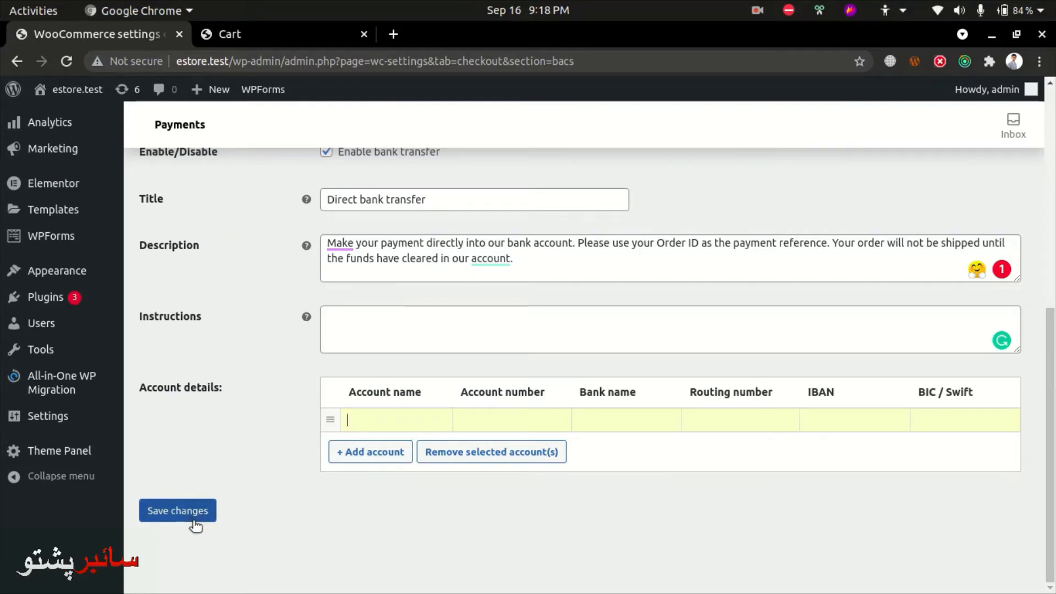
pyautogui.scroll(5, 196, 525)
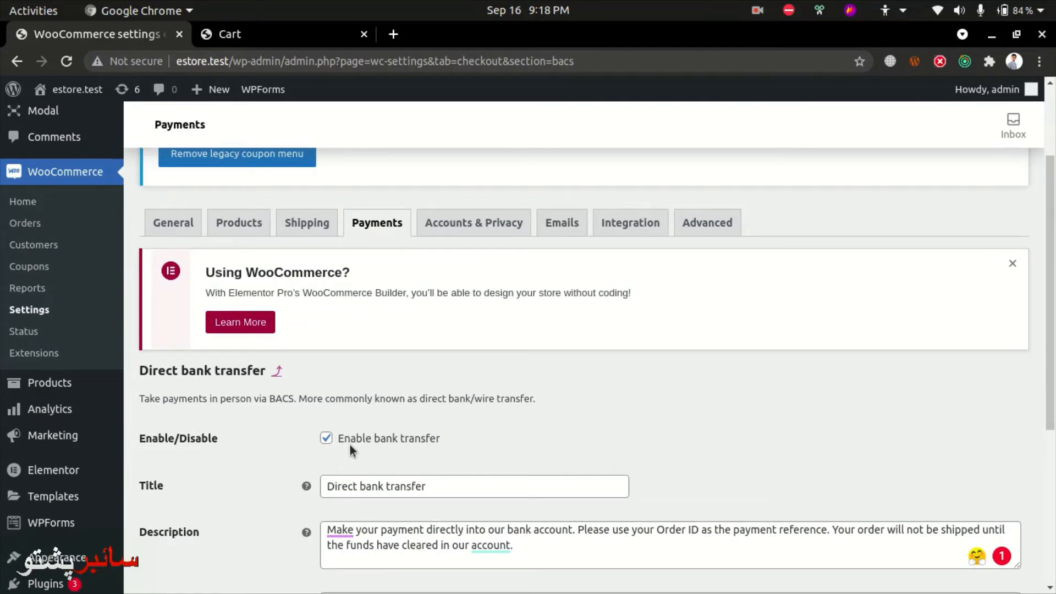
pyautogui.click(279, 372)
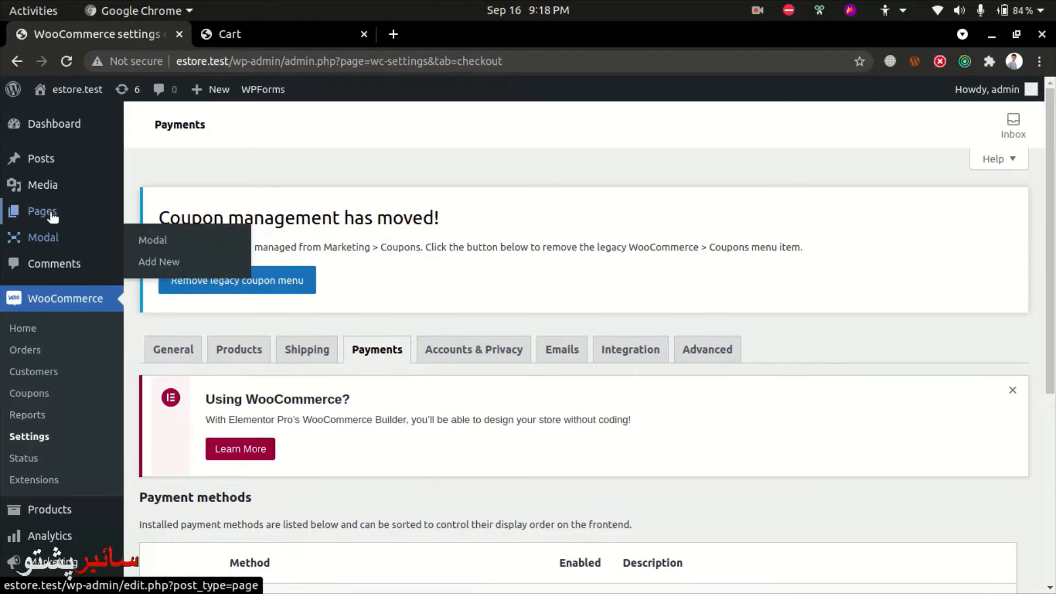
# Step: Open the page for adding new plugins and search the plugin directory for "paypal"
pyautogui.scroll(-5, 44, 308)
pyautogui.moveTo(44, 423)
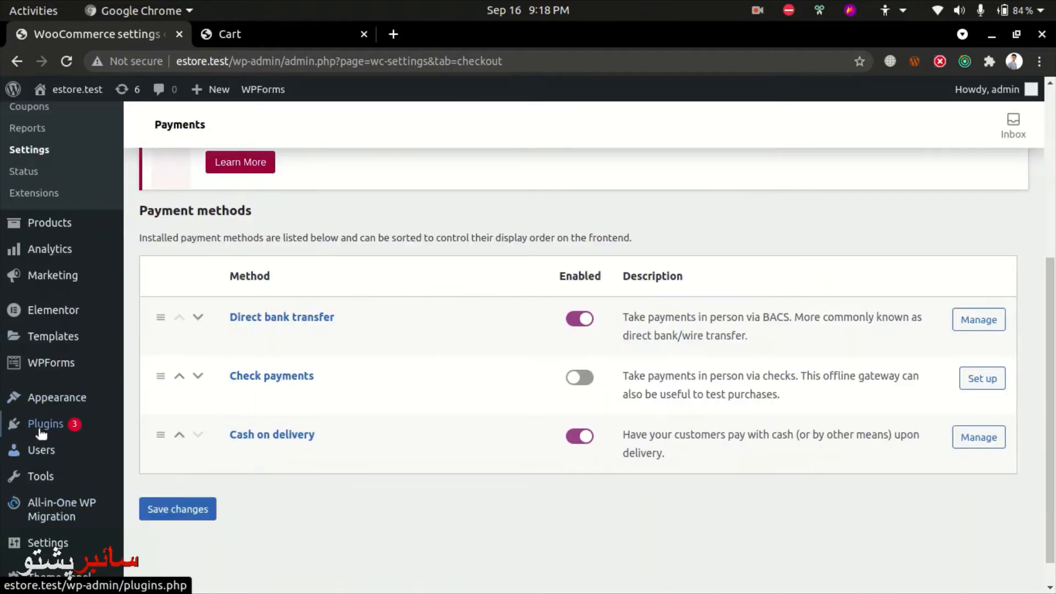
pyautogui.click(182, 449)
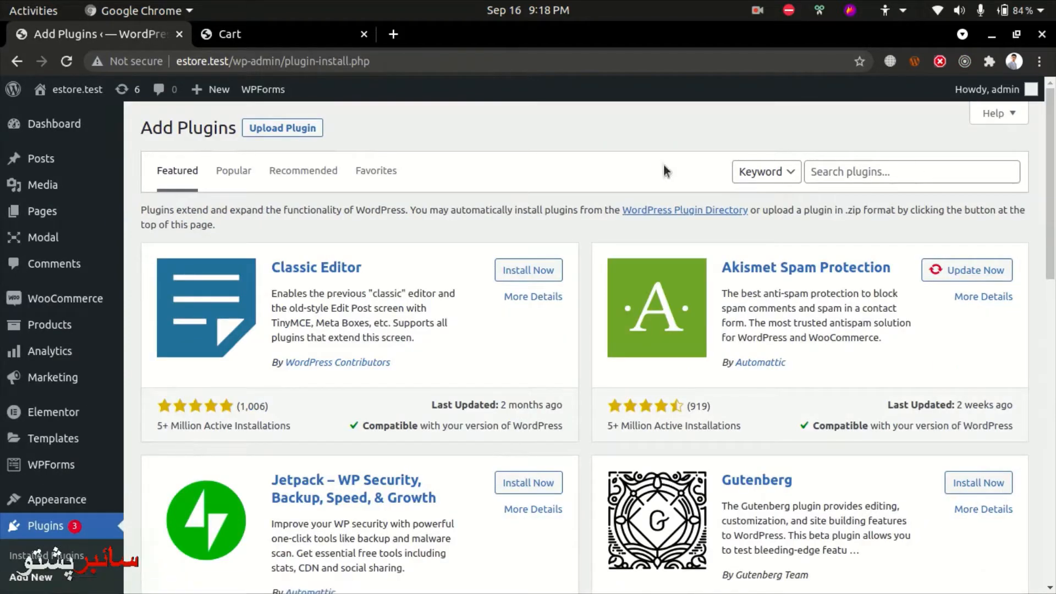
pyautogui.click(913, 175)
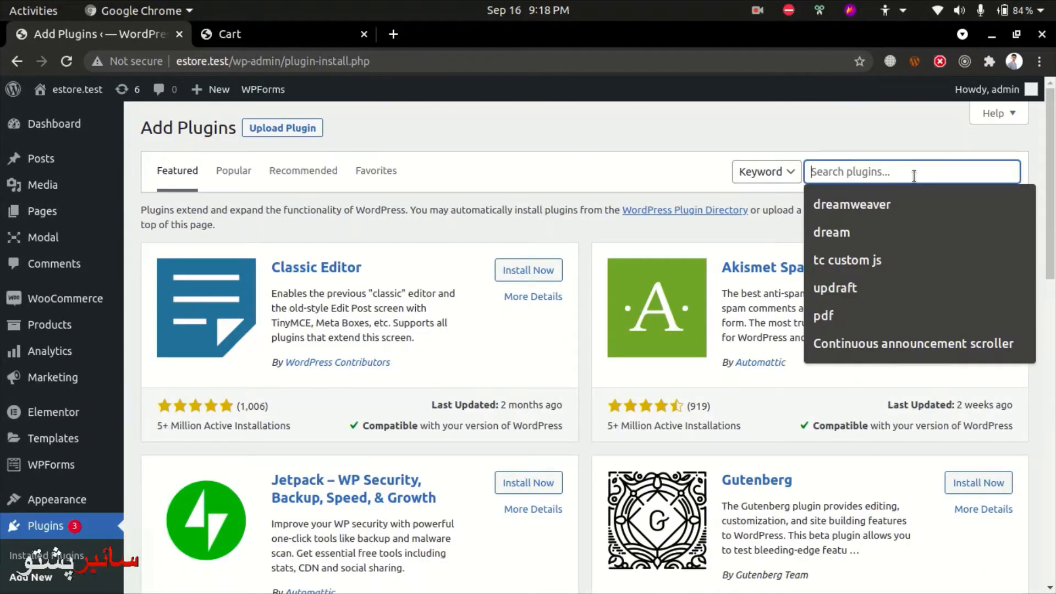
pyautogui.write('paypal')
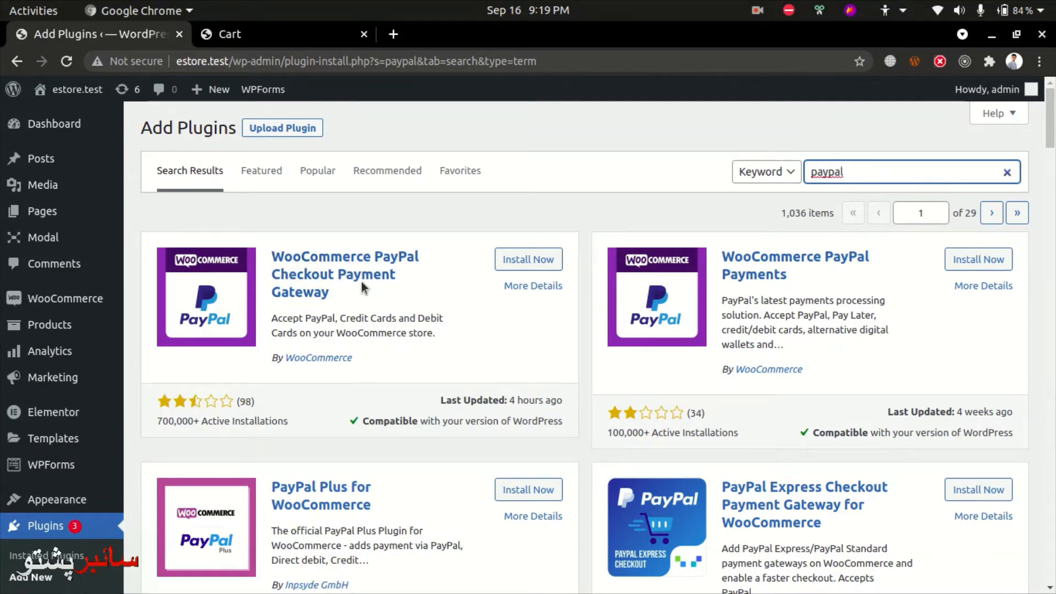
# Step: Install and activate the WooCommerce PayPal Checkout Payment Gateway plugin
pyautogui.scroll(-1, 651, 358)
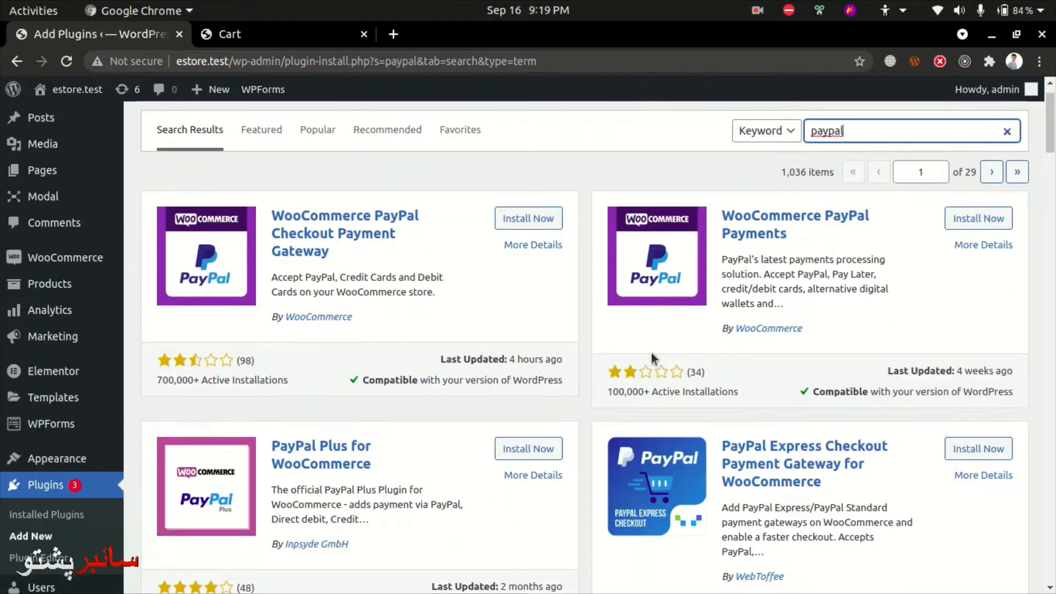
pyautogui.click(508, 219)
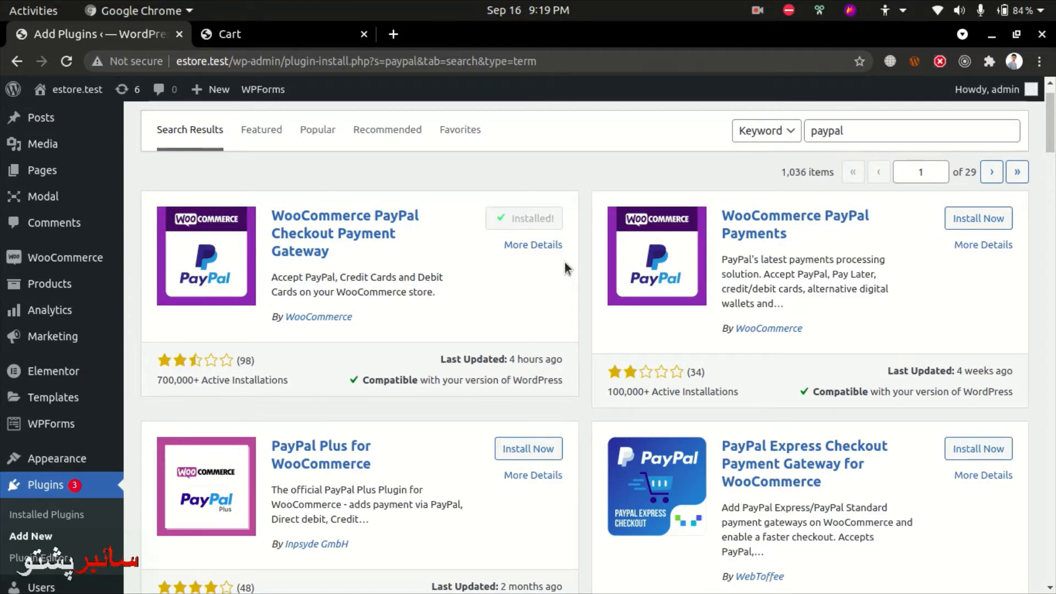
pyautogui.click(541, 221)
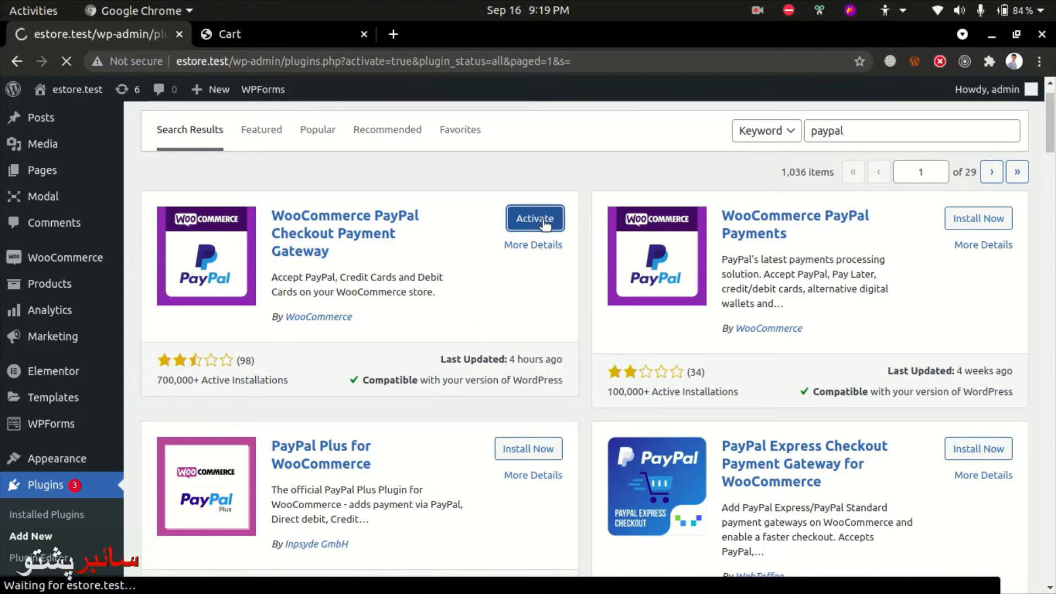
# Step: Open the Payments section of the WooCommerce settings and check the payment methods list for PayPal
pyautogui.scroll(-3, 526, 274)
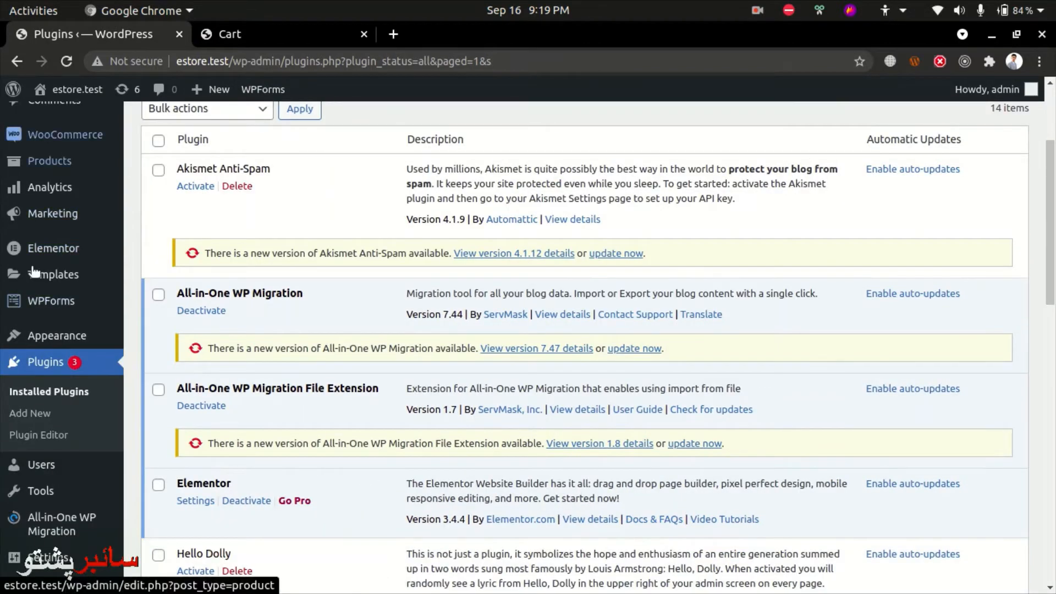
pyautogui.scroll(-4, 17, 418)
pyautogui.moveTo(33, 489)
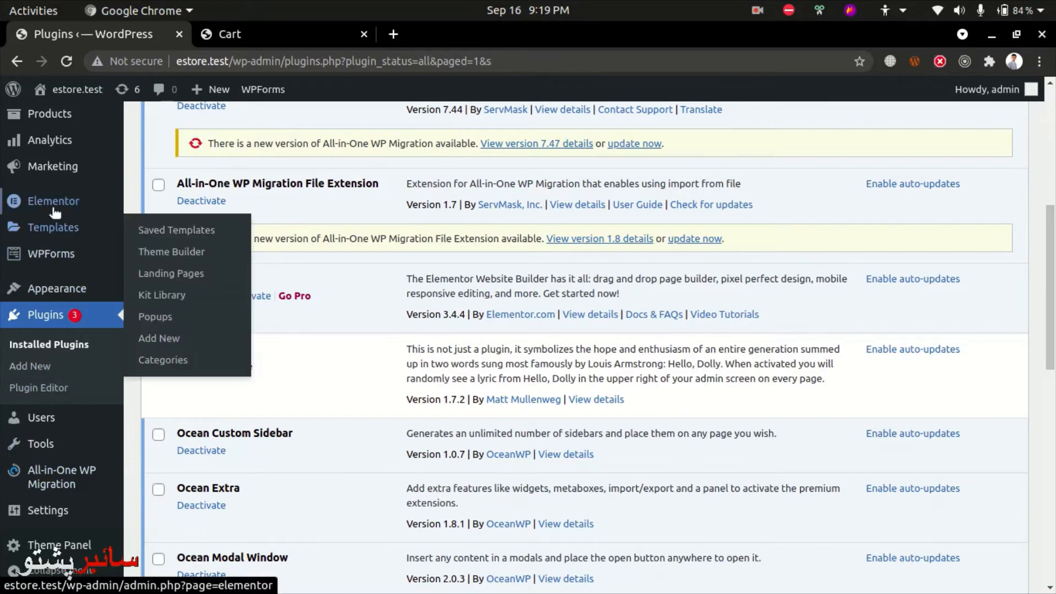
pyautogui.scroll(1, 55, 304)
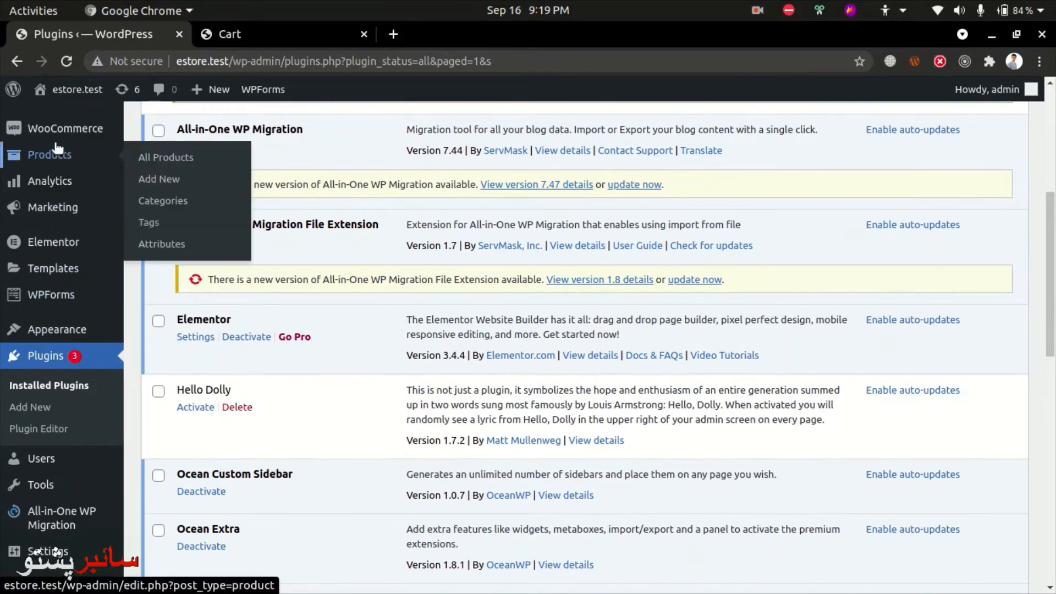
pyautogui.moveTo(61, 128)
pyautogui.click(158, 237)
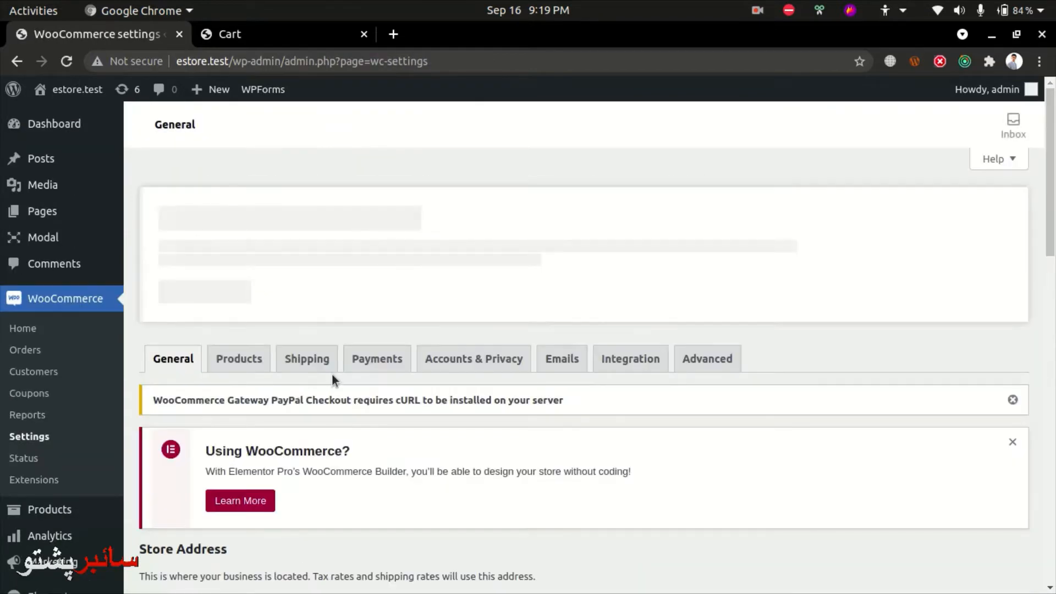
pyautogui.click(366, 358)
pyautogui.scroll(-10, 352, 372)
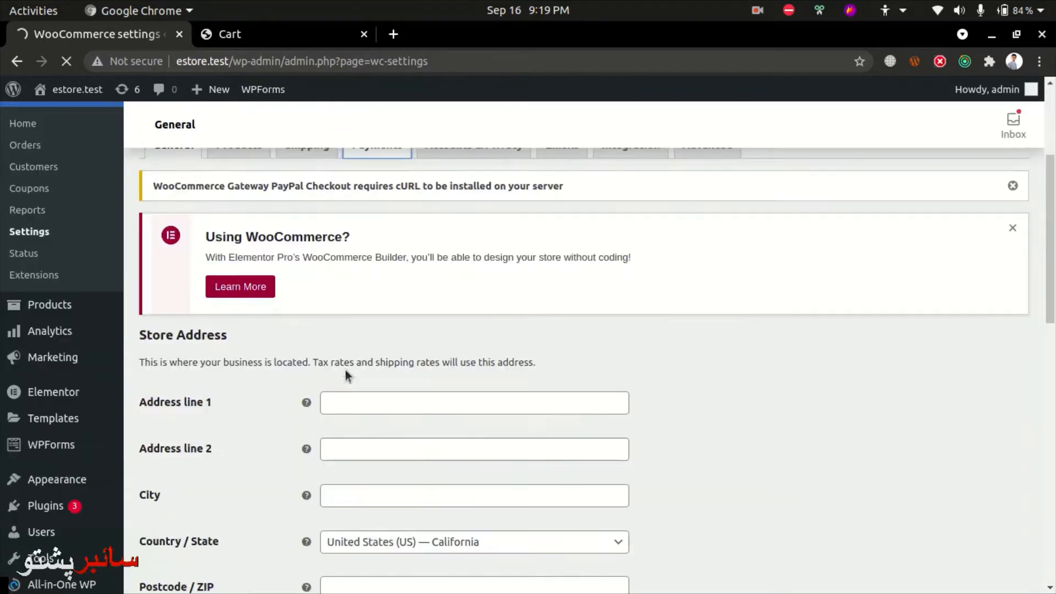
pyautogui.scroll(6, 351, 370)
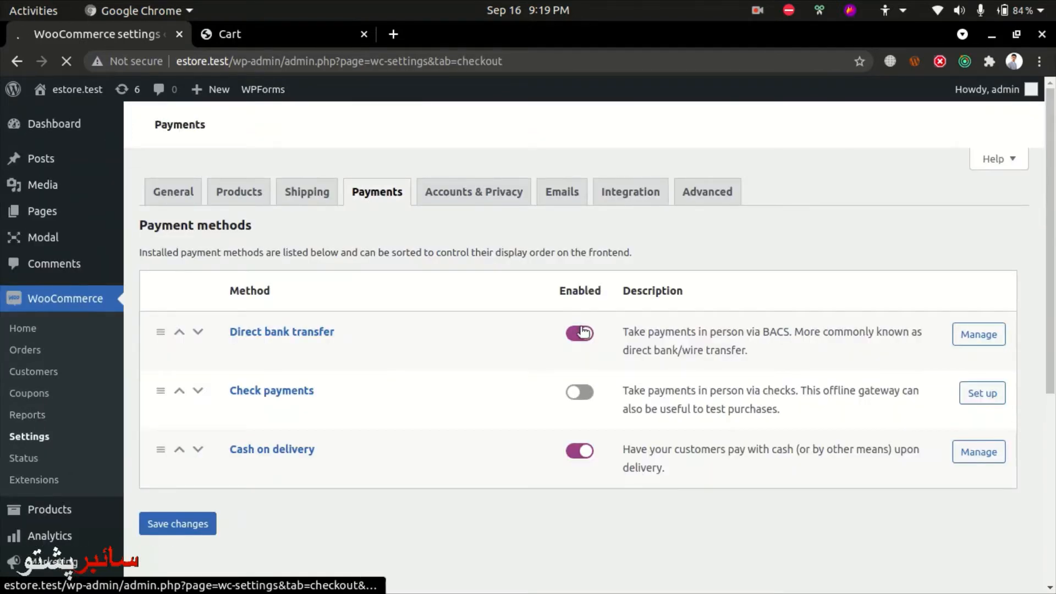
pyautogui.scroll(-3, 313, 398)
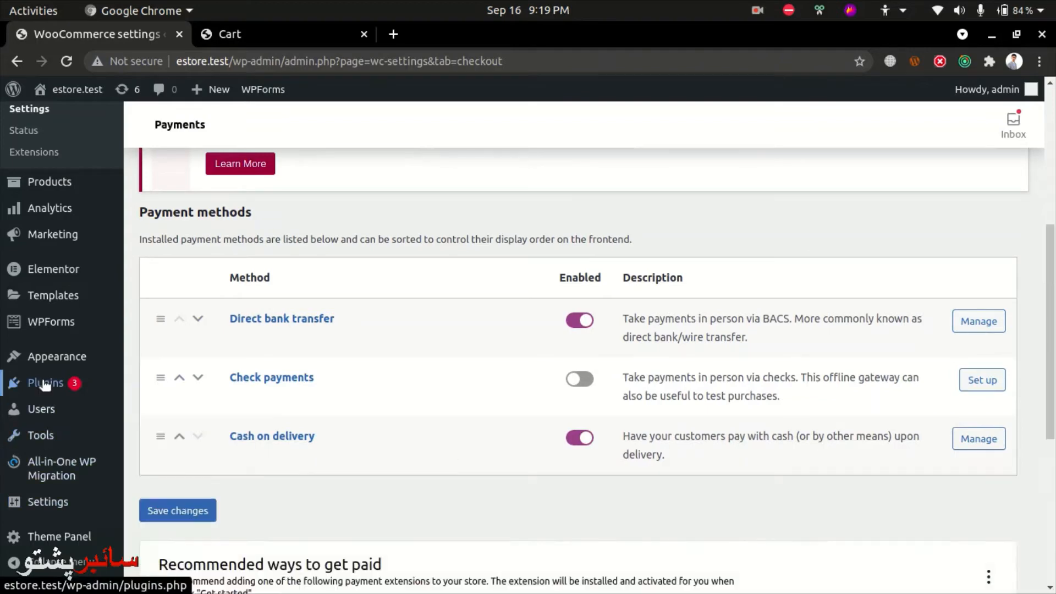
# Step: Open the installed plugins list in a separate tab and find "paypal" on that page
pyautogui.middleClick(45, 383)
pyautogui.click(237, 31)
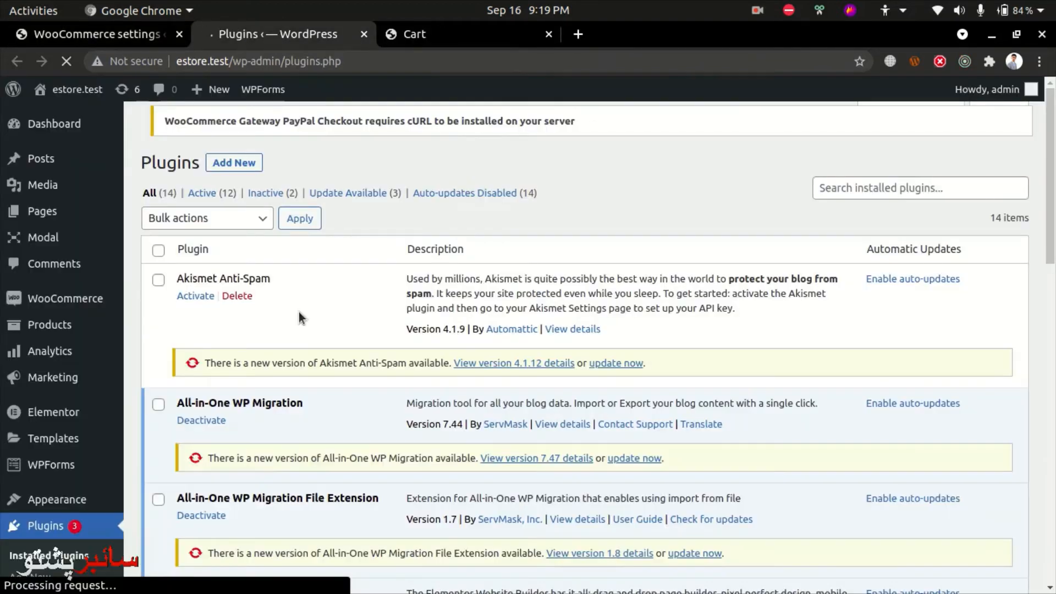
pyautogui.scroll(-5, 286, 352)
pyautogui.hotkey('ctrl', 'f')
pyautogui.write('paypal')
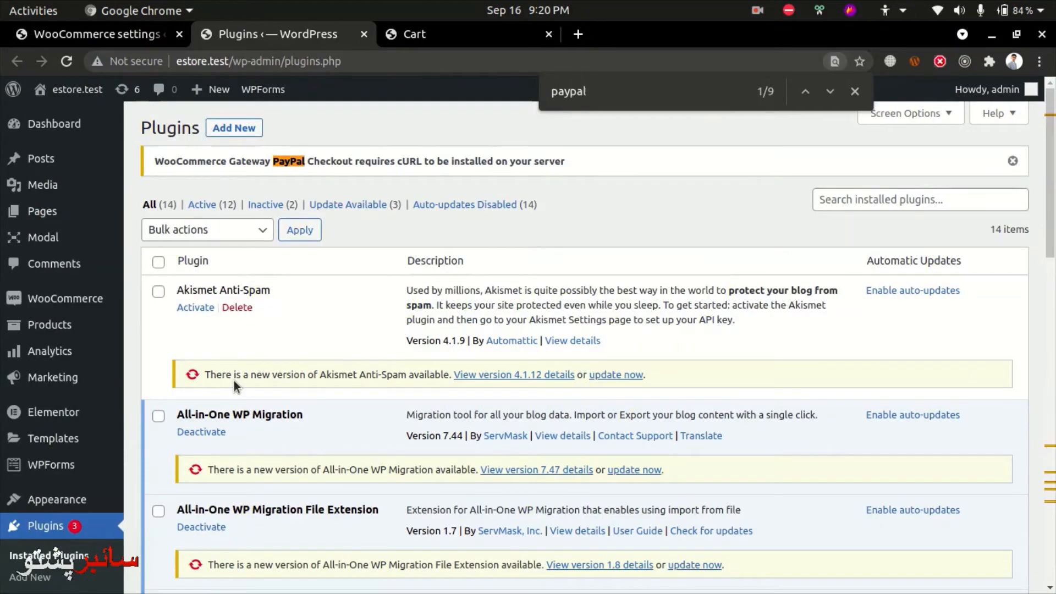
# Step: Find the upgrade notice under the WooCommerce PayPal Checkout Gateway plugin and open its PayPal Payments product page
pyautogui.press('Return')
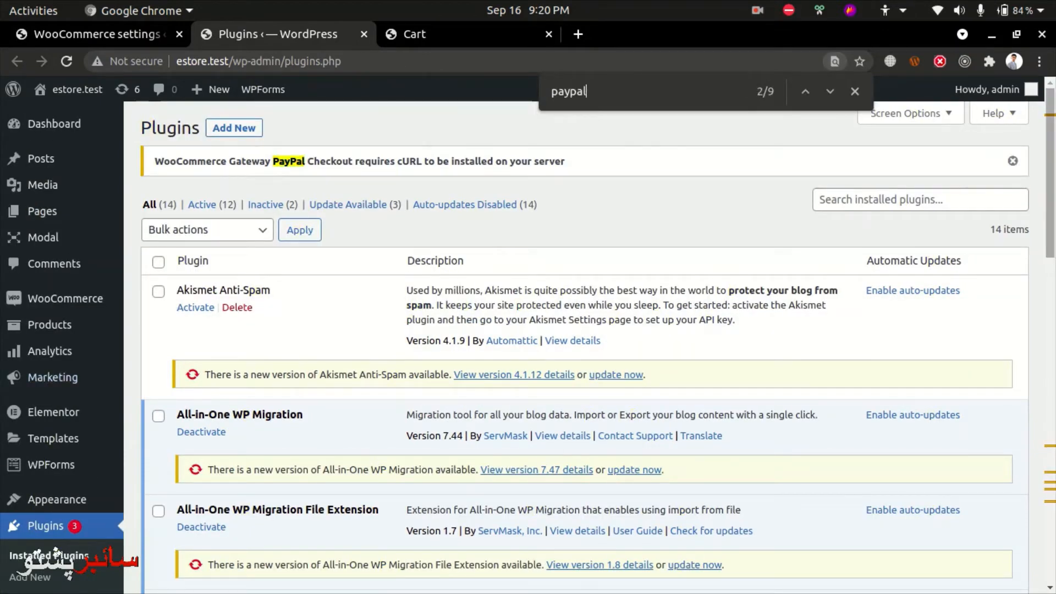
pyautogui.scroll(-15, 331, 384)
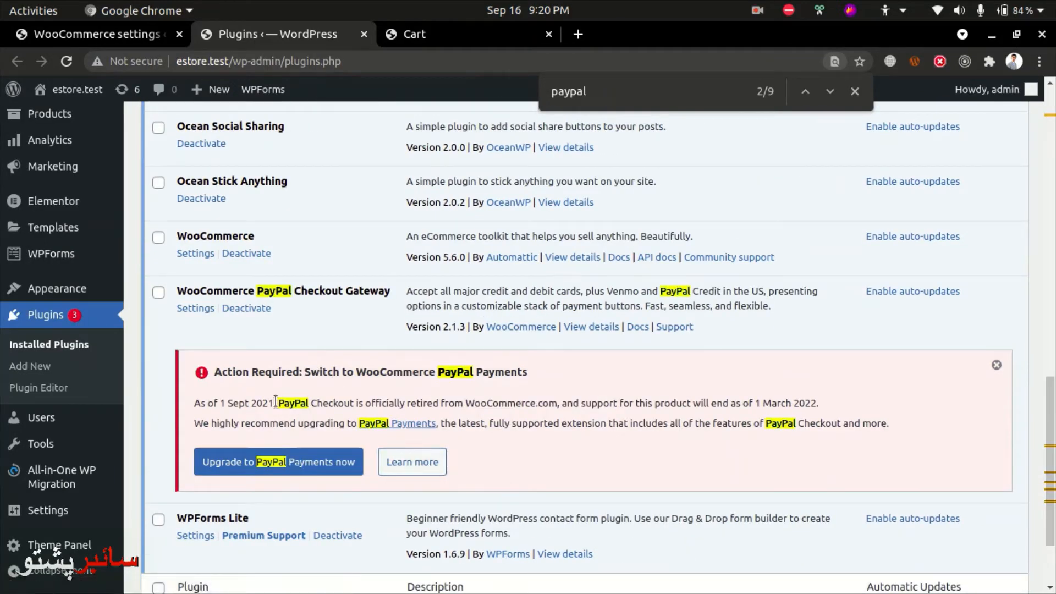
pyautogui.moveTo(276, 403); pyautogui.dragTo(687, 406)
pyautogui.click(674, 408)
pyautogui.click(416, 425)
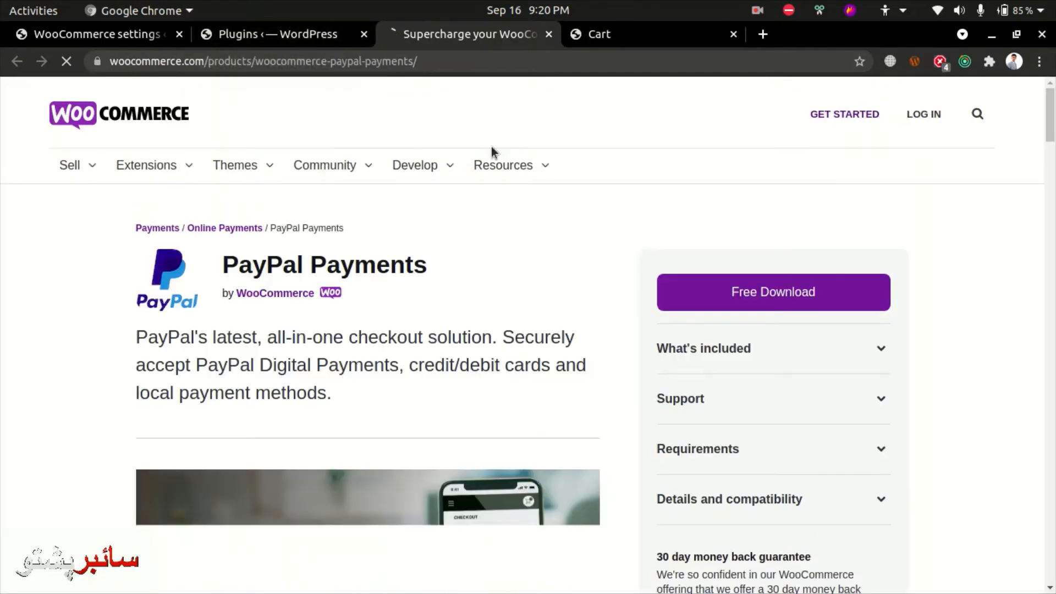
# Step: Copy the PayPal Payments product name from the WooCommerce page and search for it on the page for adding new plugins
pyautogui.click(284, 35)
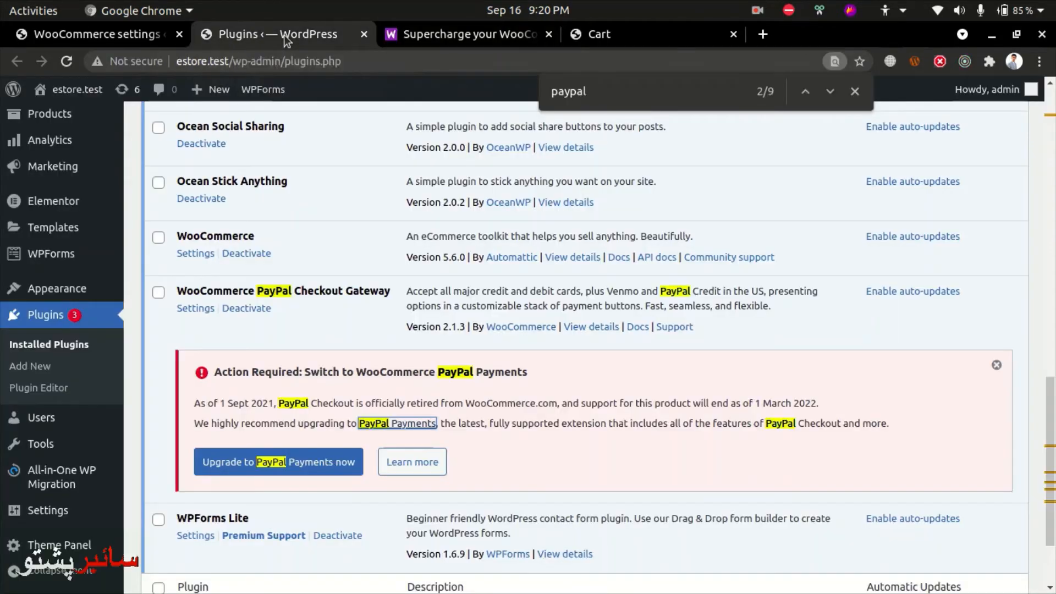
pyautogui.scroll(15, 171, 157)
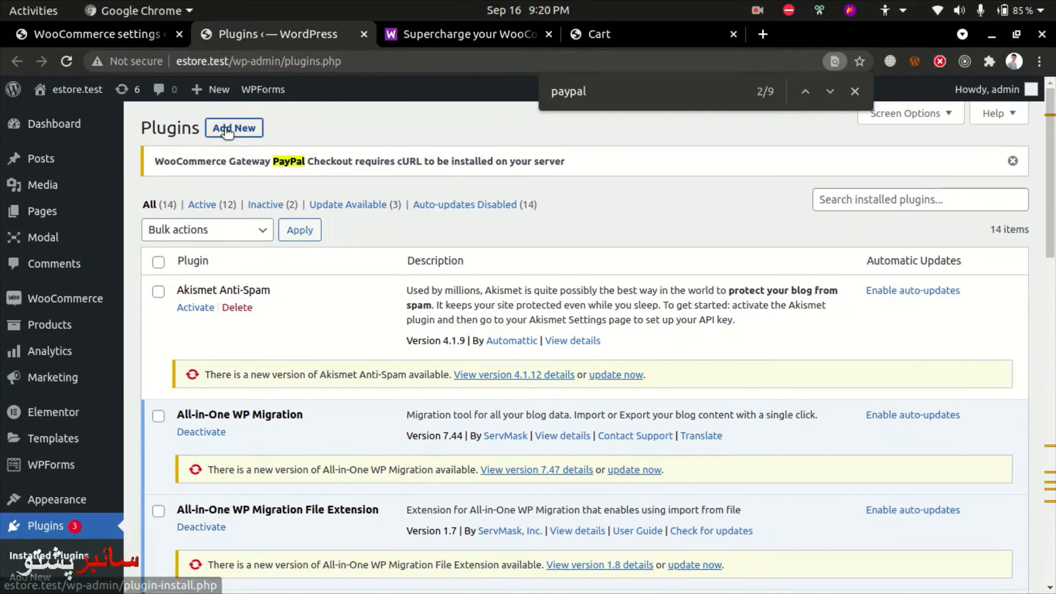
pyautogui.click(227, 131)
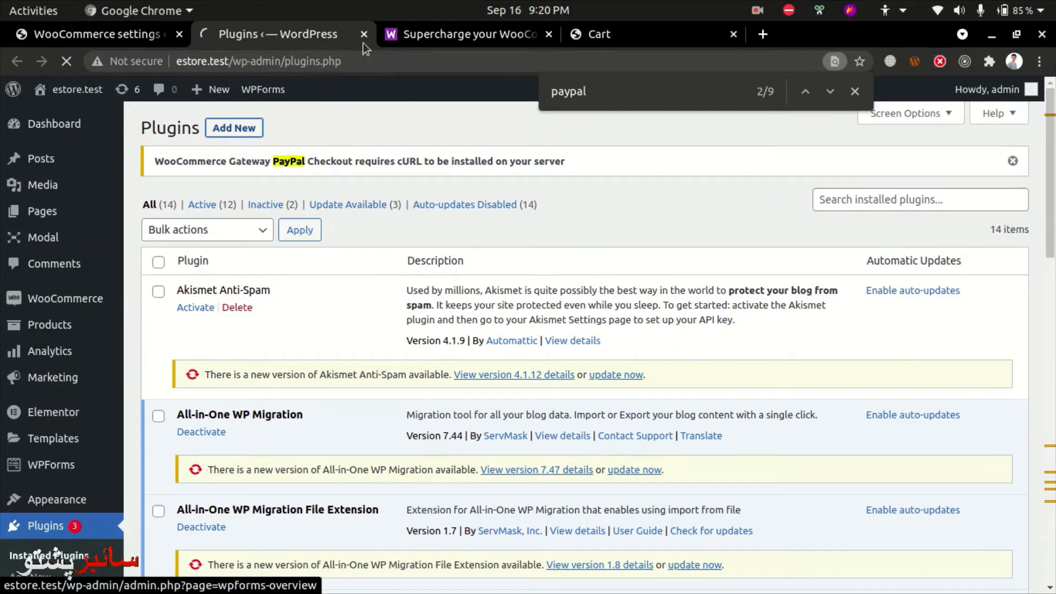
pyautogui.click(426, 33)
pyautogui.moveTo(223, 262); pyautogui.dragTo(413, 256)
pyautogui.hotkey('ctrl', 'c')
pyautogui.click(282, 23)
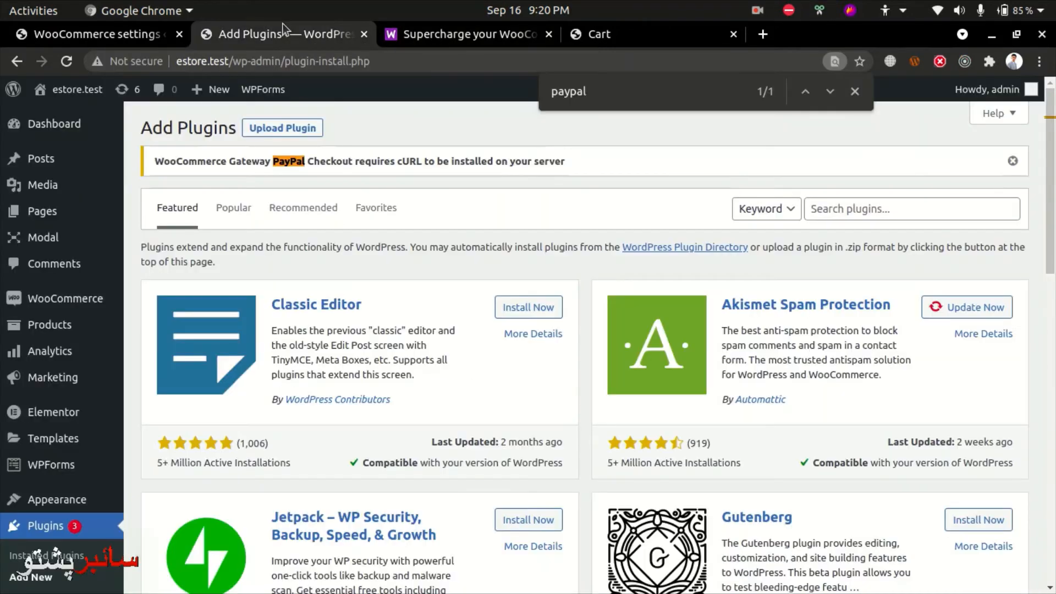
pyautogui.click(849, 199)
pyautogui.hotkey('ctrl', 'v')
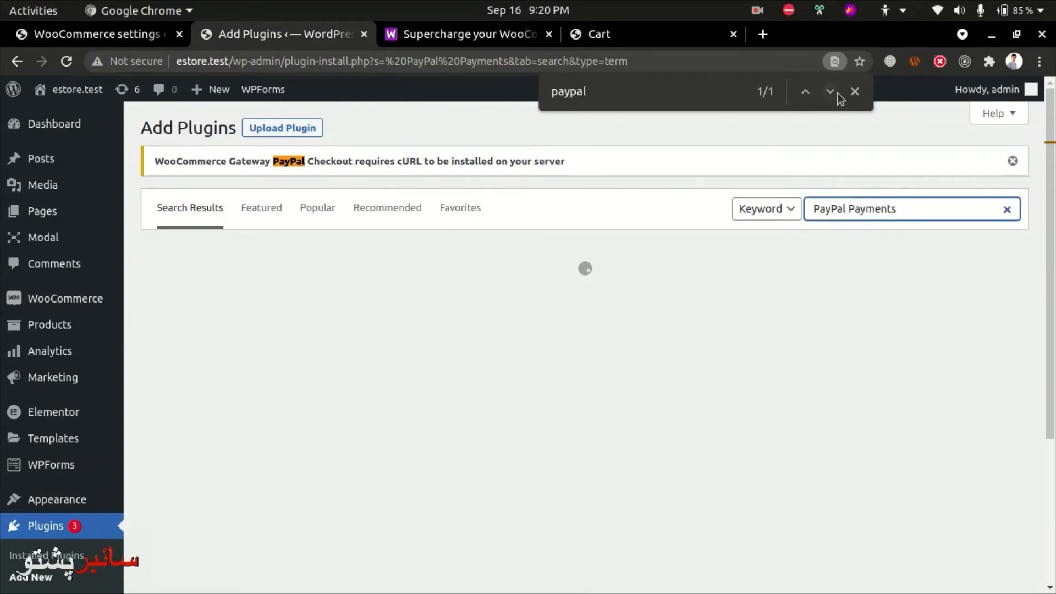
pyautogui.click(854, 92)
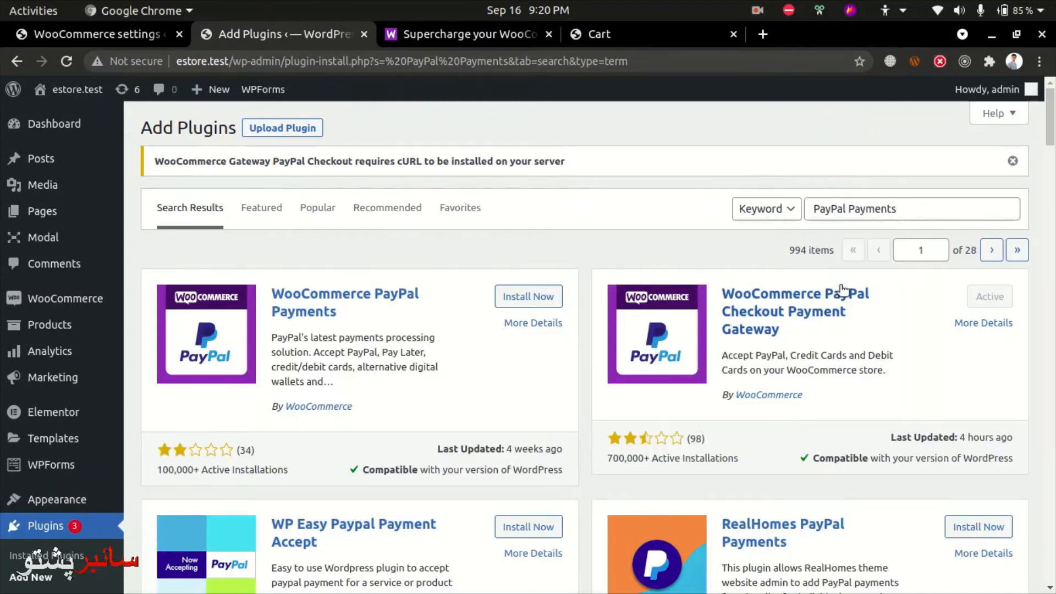
# Step: Install the WooCommerce PayPal Payments plugin and try to activate it
pyautogui.click(526, 297)
pyautogui.scroll(-2, 490, 370)
pyautogui.scroll(-3, 491, 372)
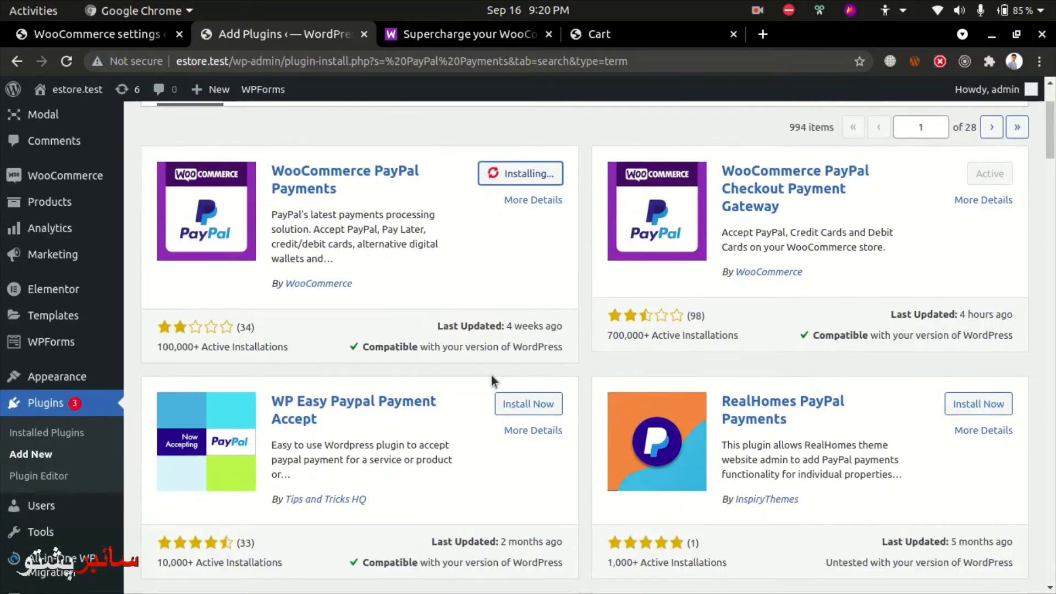
pyautogui.click(107, 40)
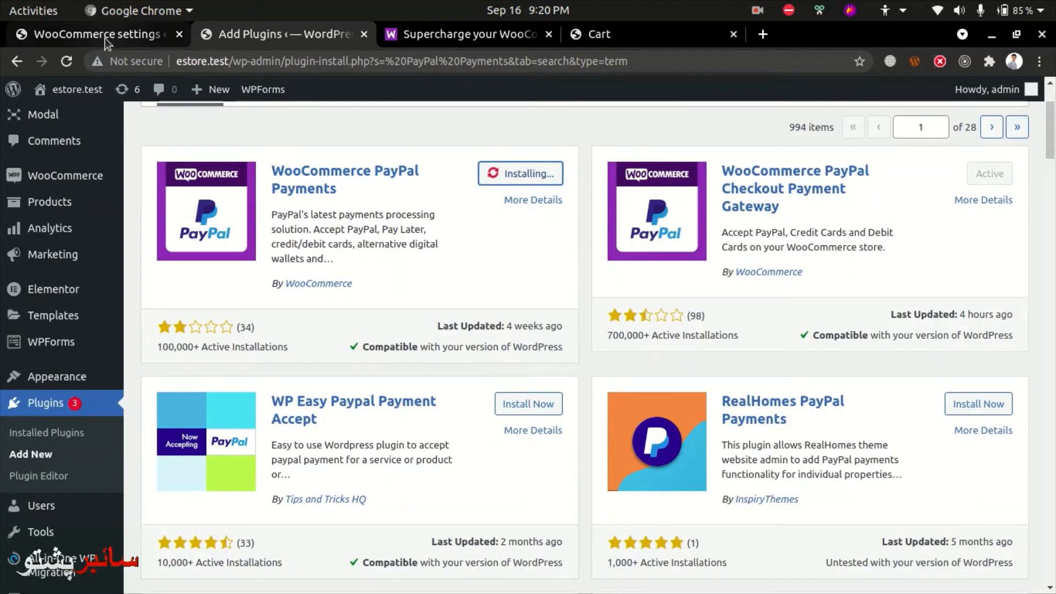
pyautogui.click(297, 34)
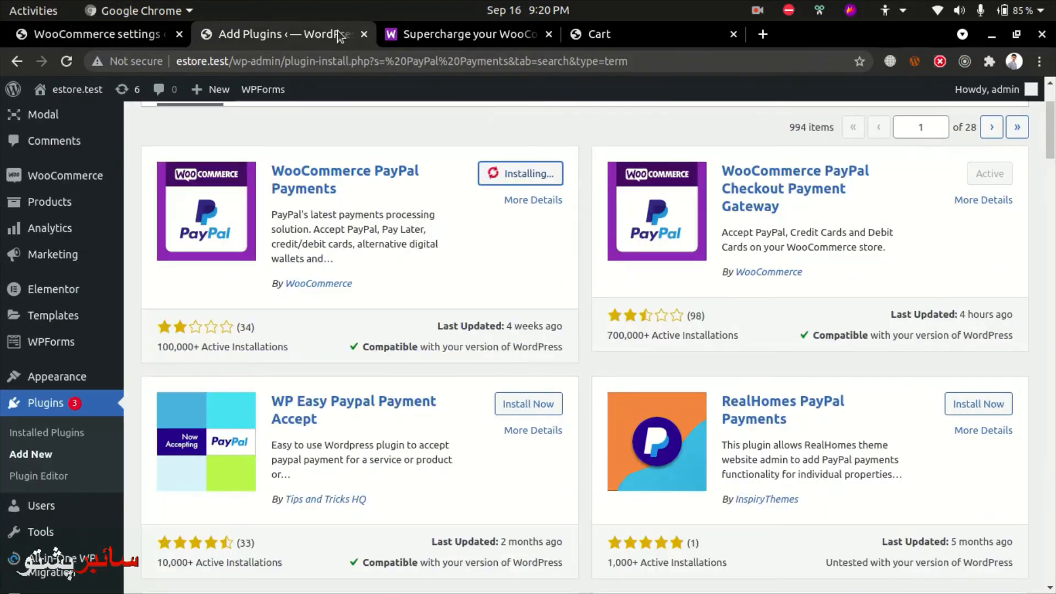
pyautogui.click(757, 7)
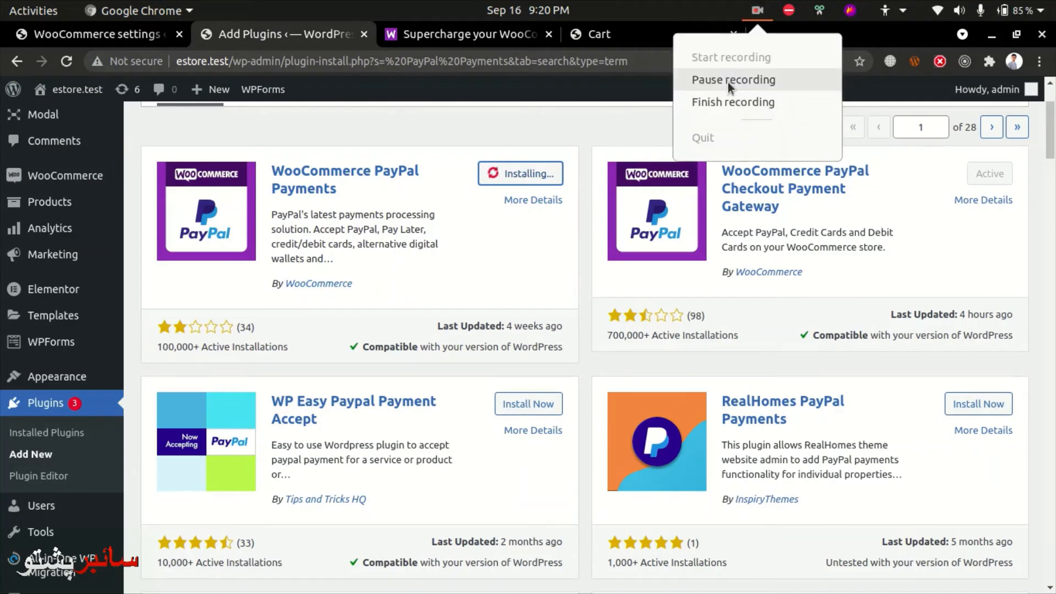
pyautogui.click(728, 82)
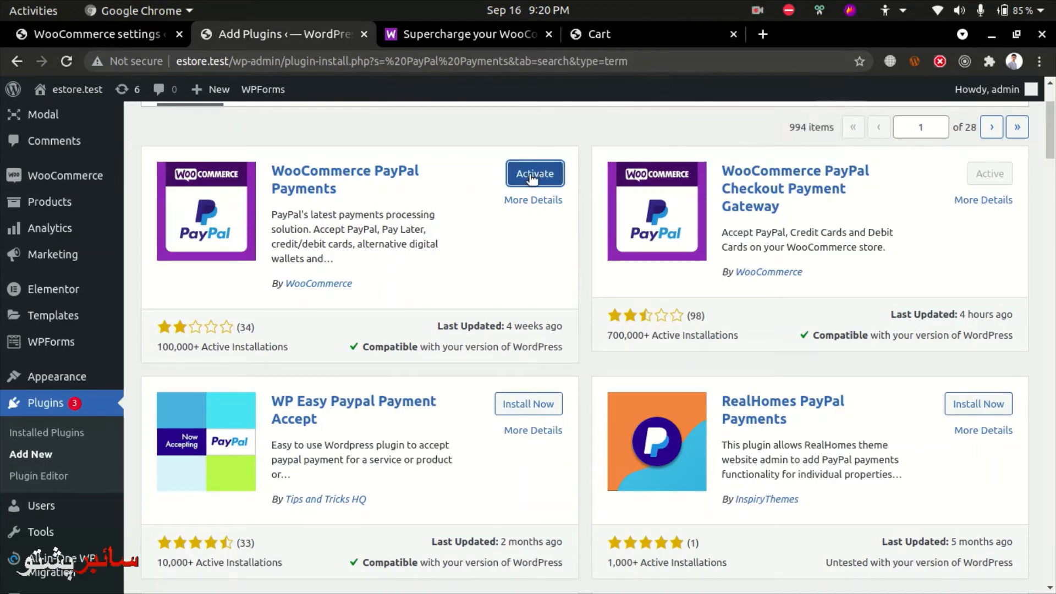
pyautogui.click(529, 175)
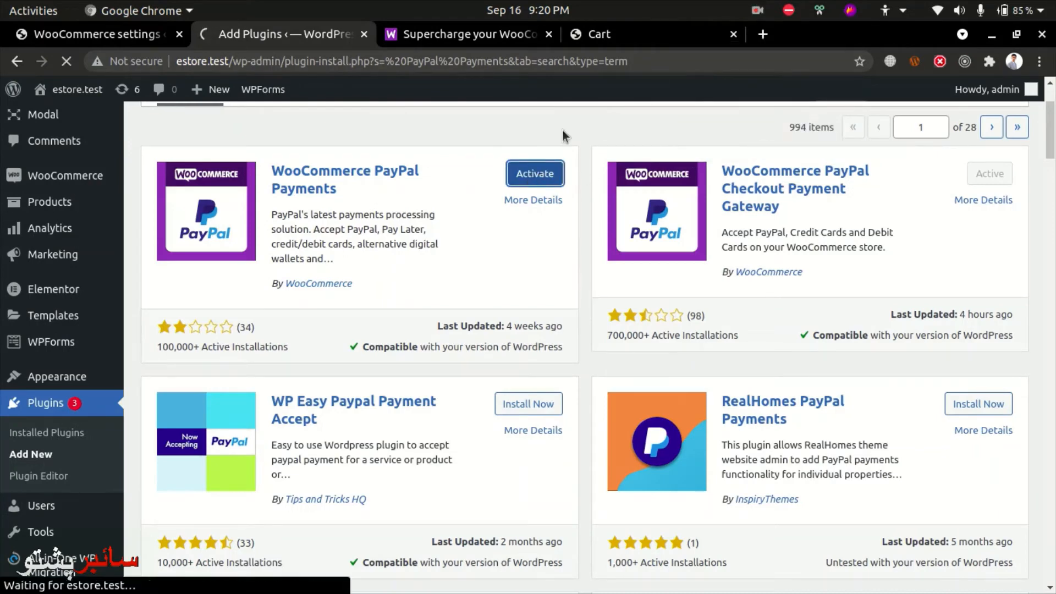
pyautogui.click(757, 10)
pyautogui.click(738, 80)
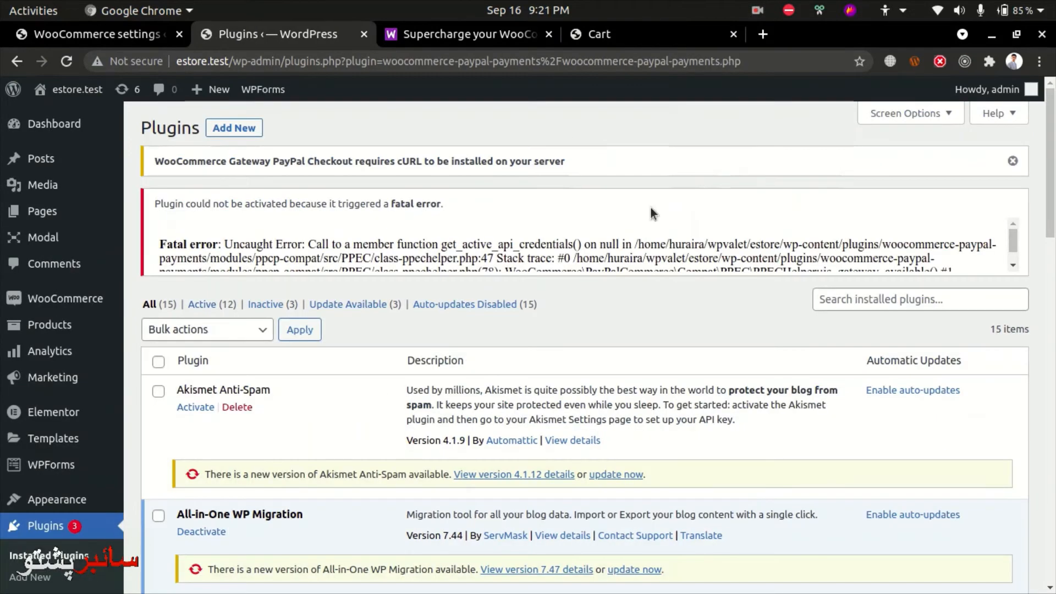
# Step: Read the plugin activation error and try to activate PayPal Payments from the notice under WooCommerce PayPal Checkout Gateway
pyautogui.scroll(-5, 623, 238)
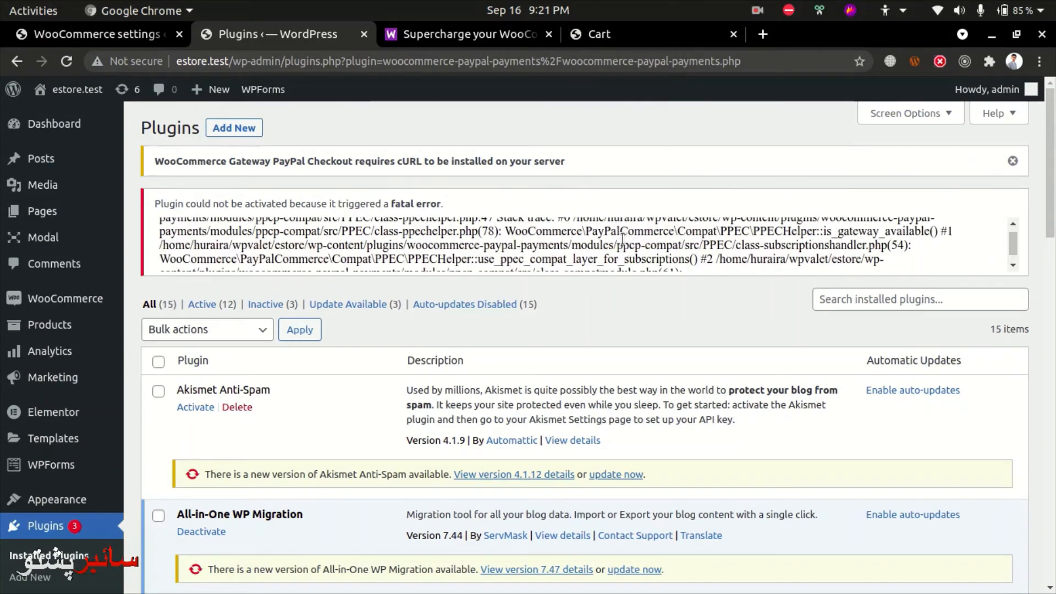
pyautogui.scroll(2, 590, 234)
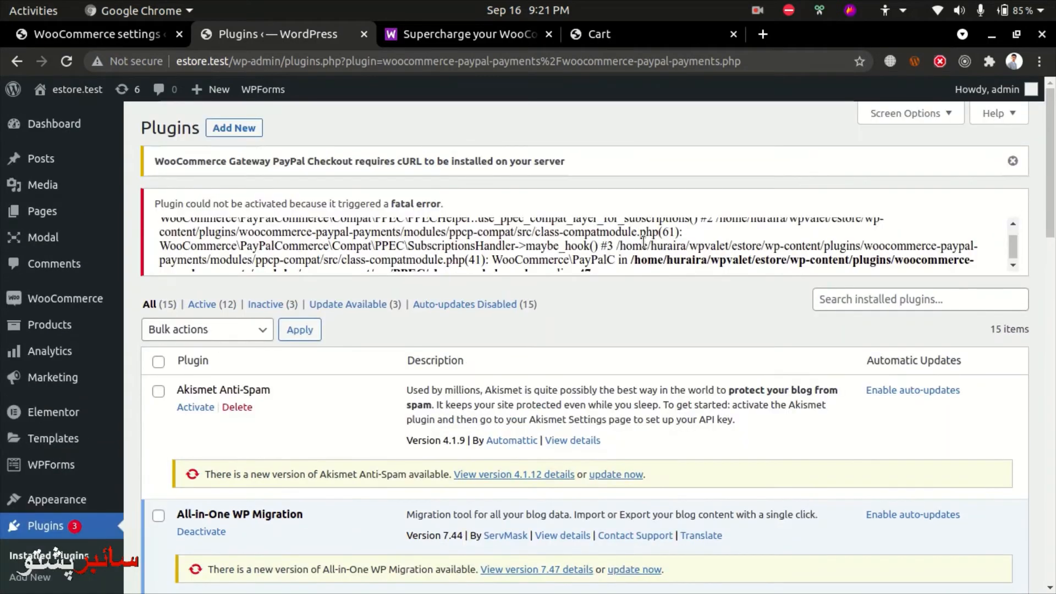
pyautogui.scroll(-2, 643, 242)
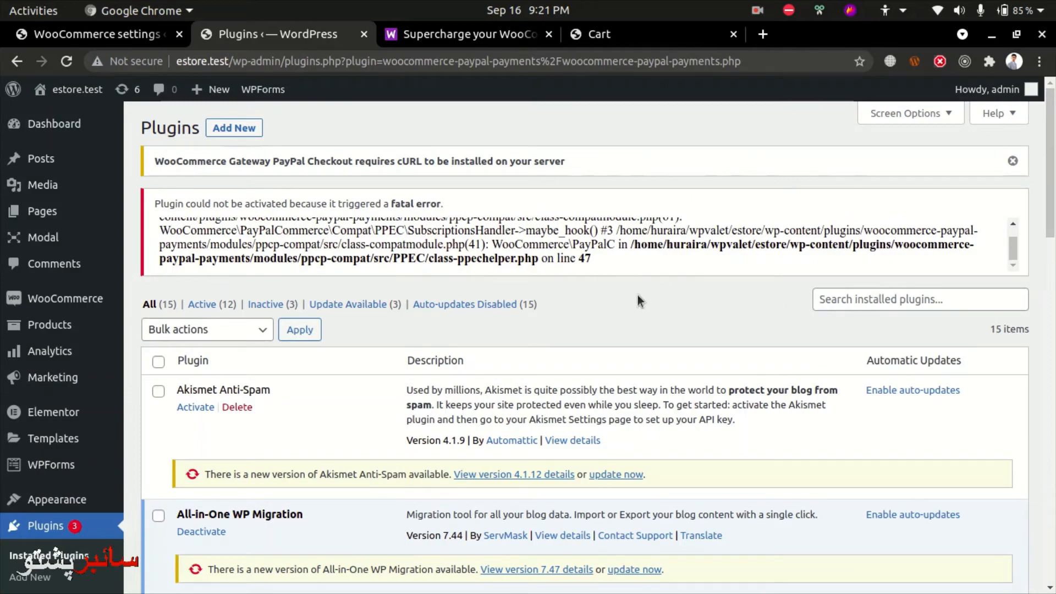
pyautogui.scroll(-10, 341, 421)
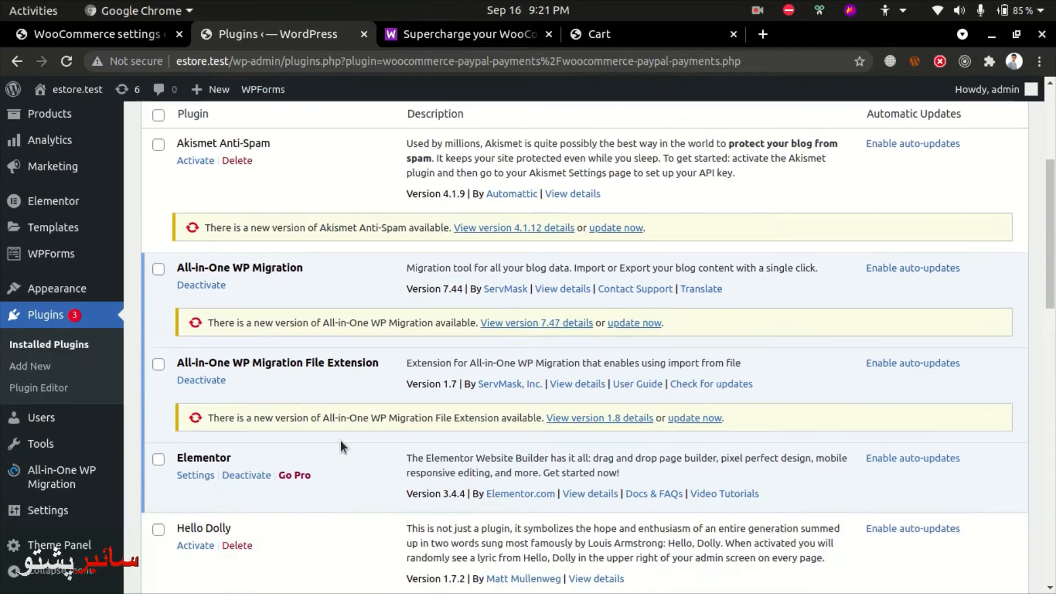
pyautogui.scroll(-7, 341, 443)
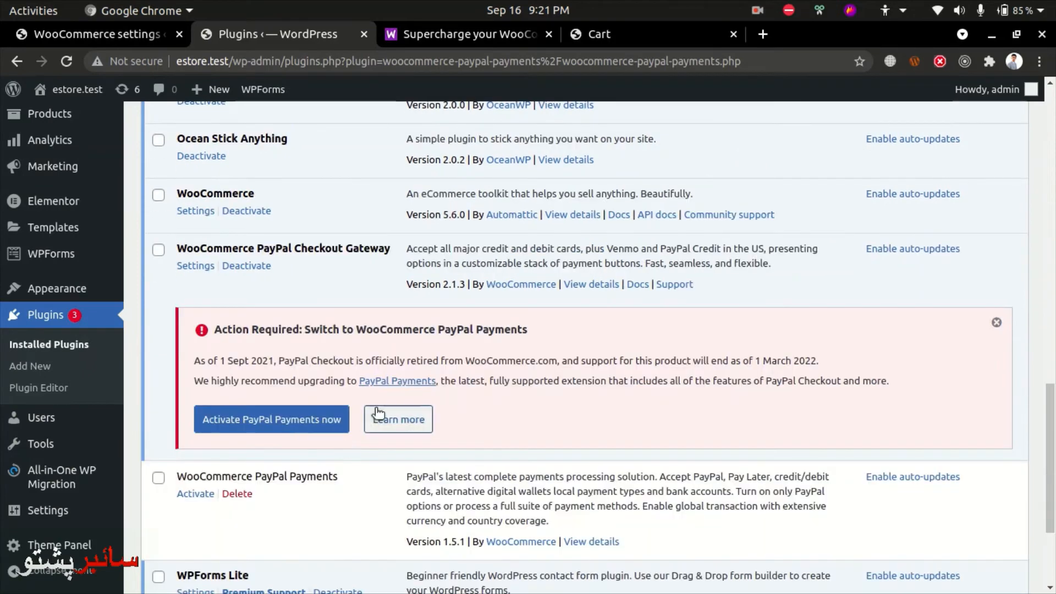
pyautogui.click(270, 432)
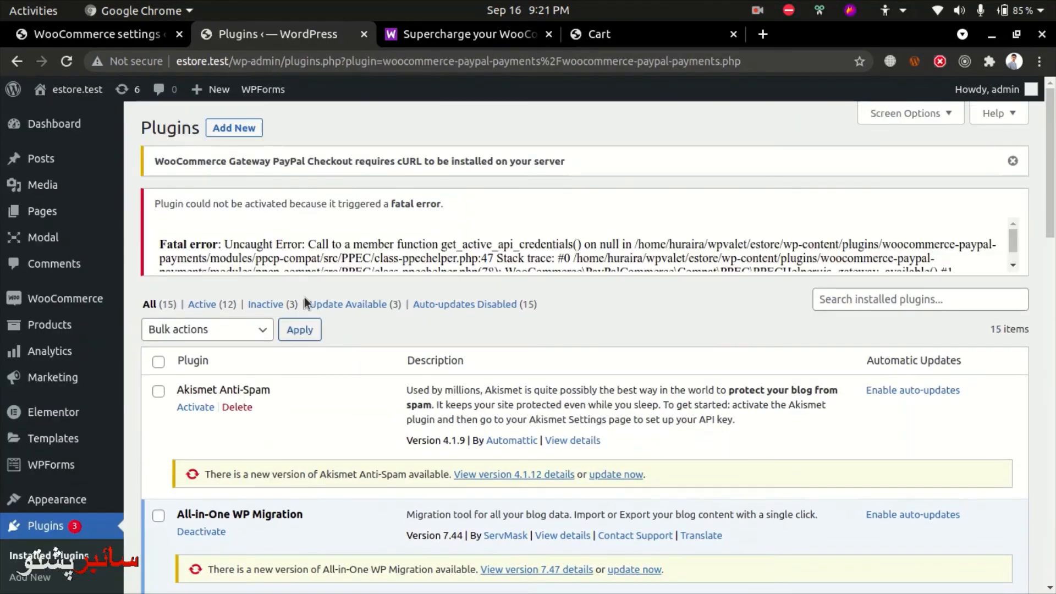
# Step: Return to the WooCommerce payment settings and review the list of installed payment methods
pyautogui.click(65, 42)
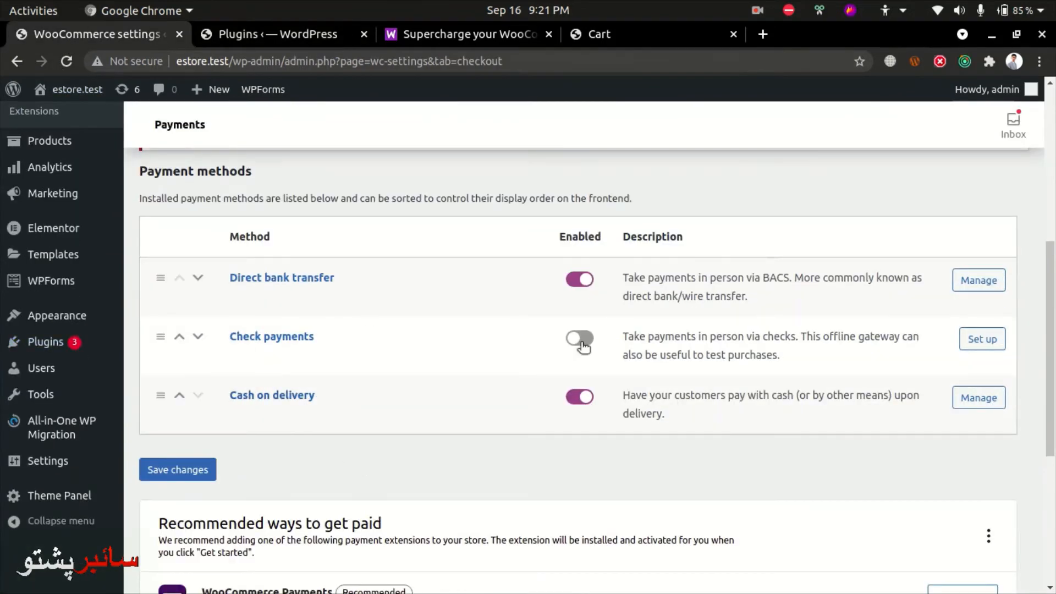
pyautogui.scroll(4, 481, 423)
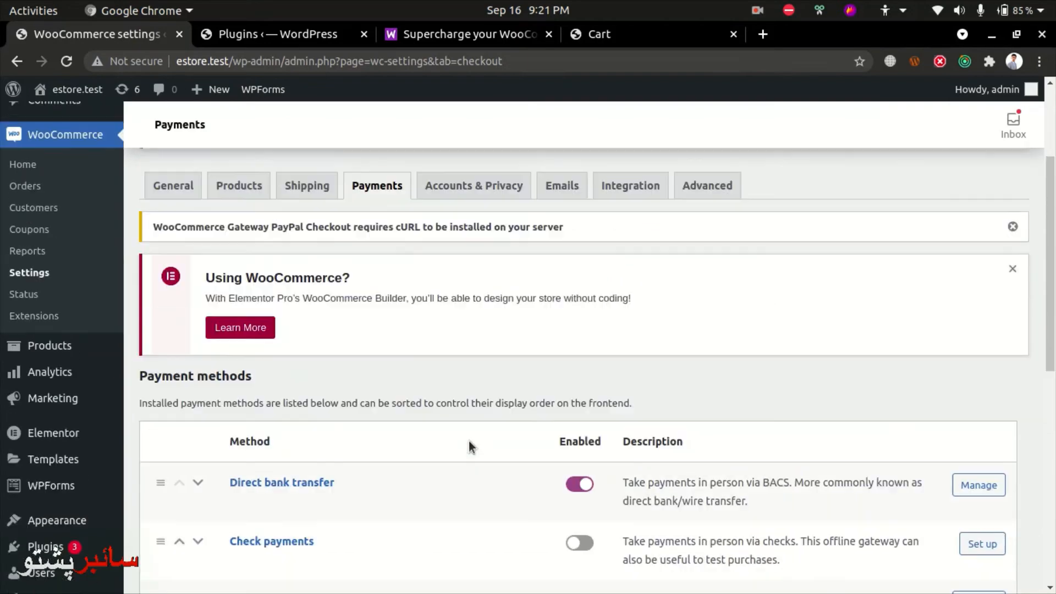
pyautogui.scroll(-3, 469, 446)
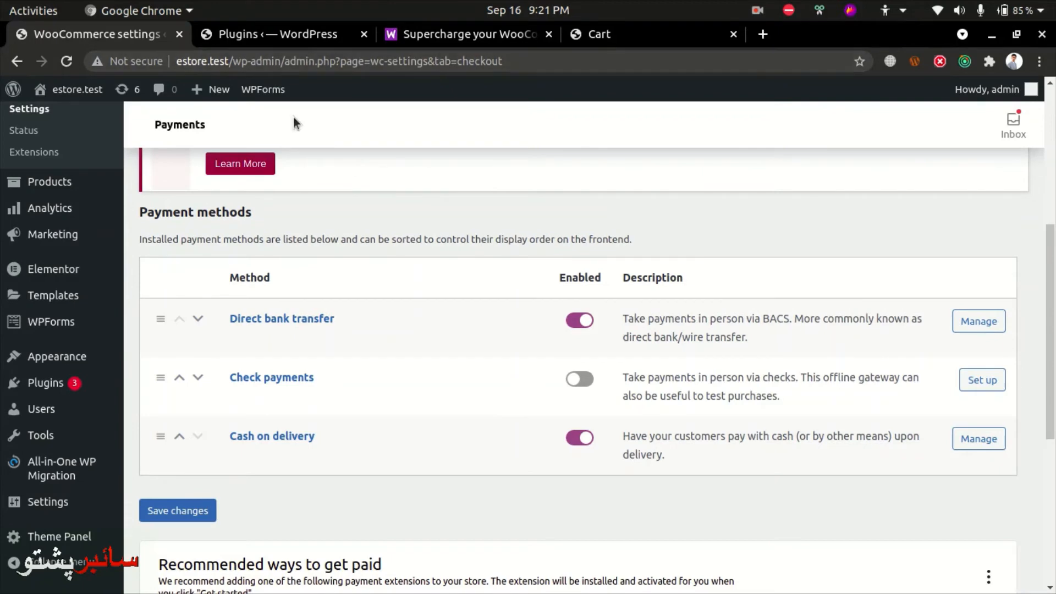
pyautogui.hotkey('ctrl', 'shift', 'n')
pyautogui.write('mu')
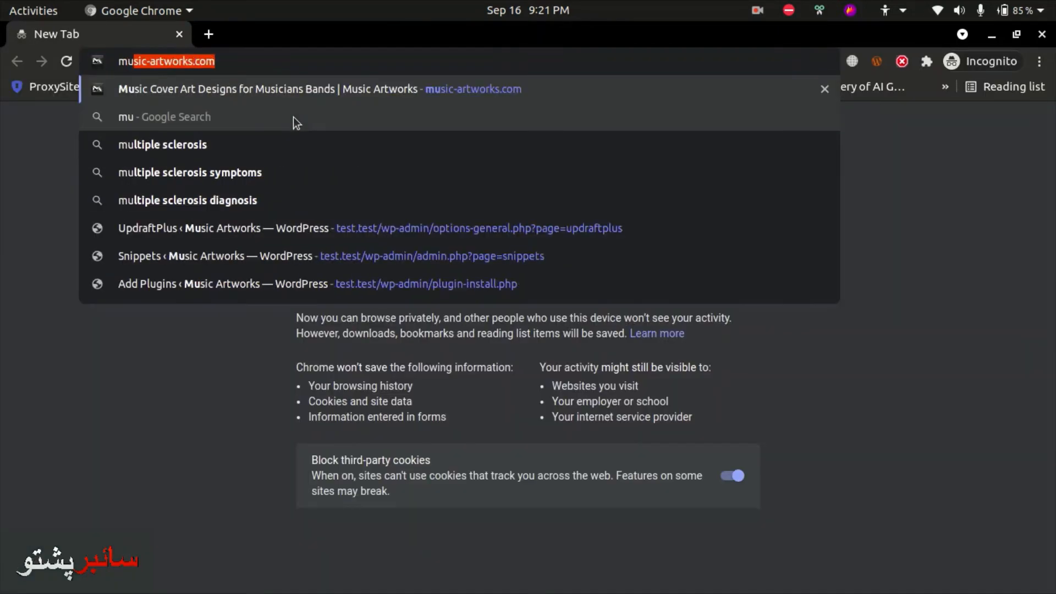
pyautogui.press('Right')
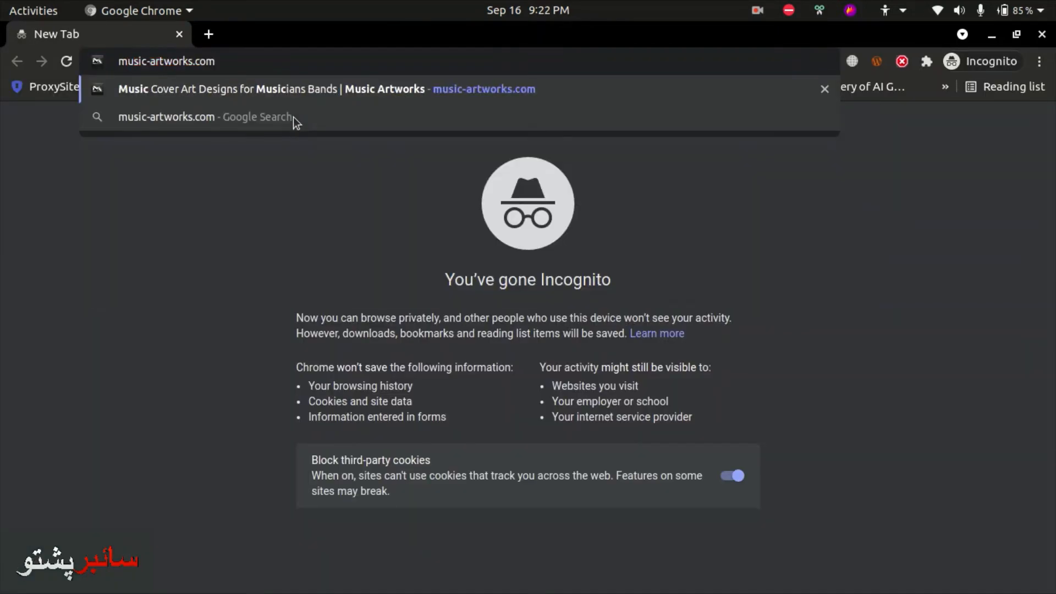
pyautogui.hotkey('ctrl', 'w')
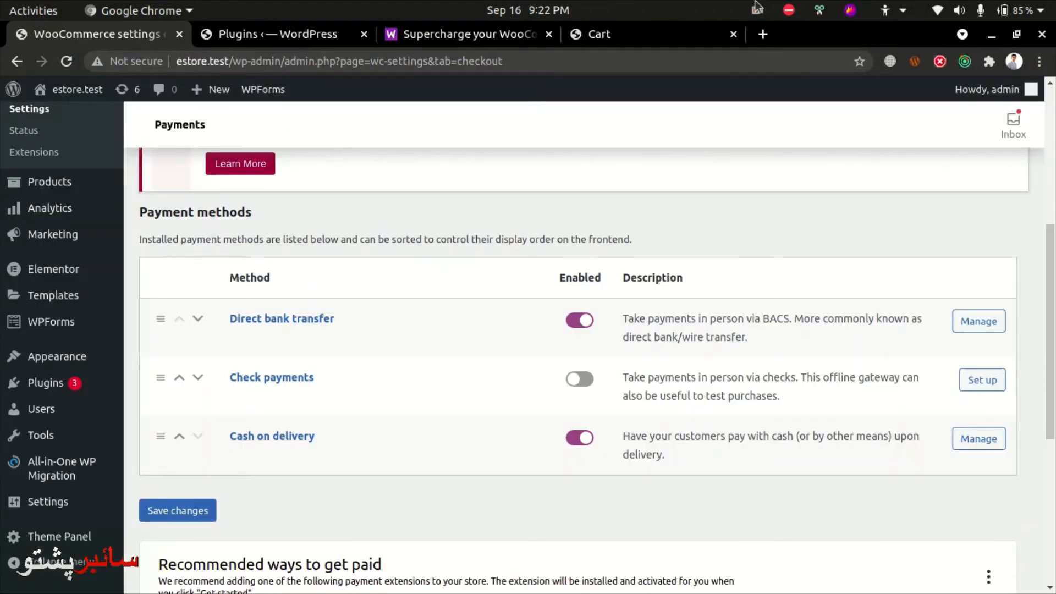
pyautogui.click(757, 9)
pyautogui.click(731, 81)
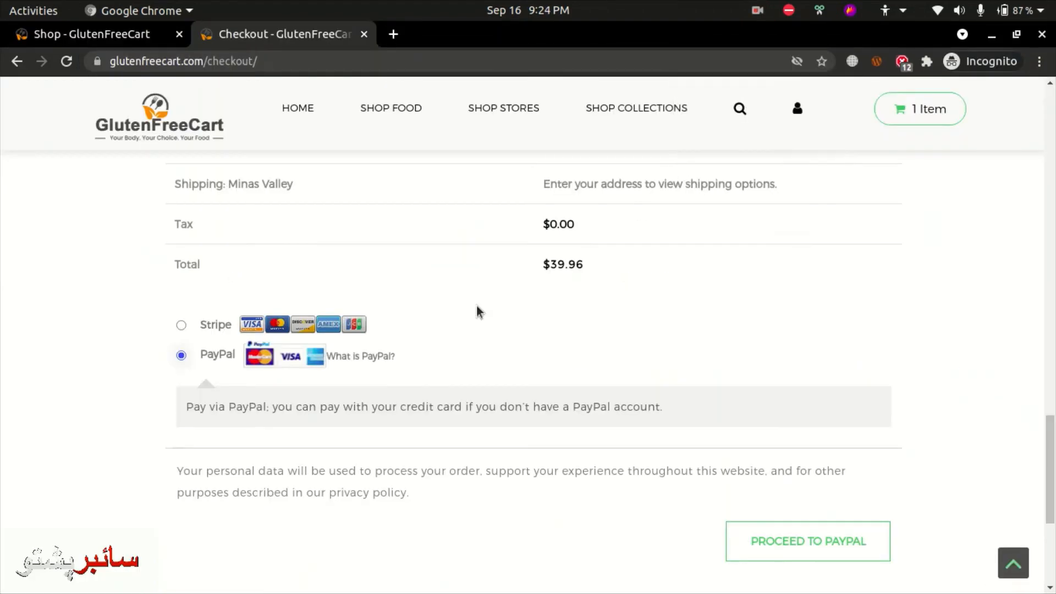
# Step: Review the payment options on the GlutenFreeCart checkout page and select Stripe as the payment method
pyautogui.click(83, 34)
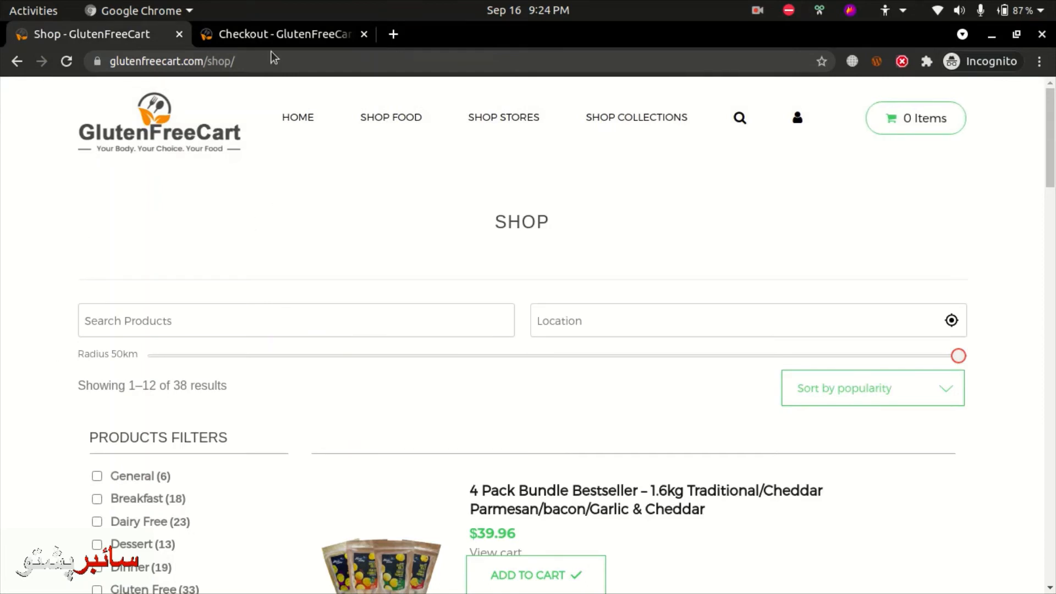
pyautogui.click(273, 38)
pyautogui.scroll(-3, 330, 264)
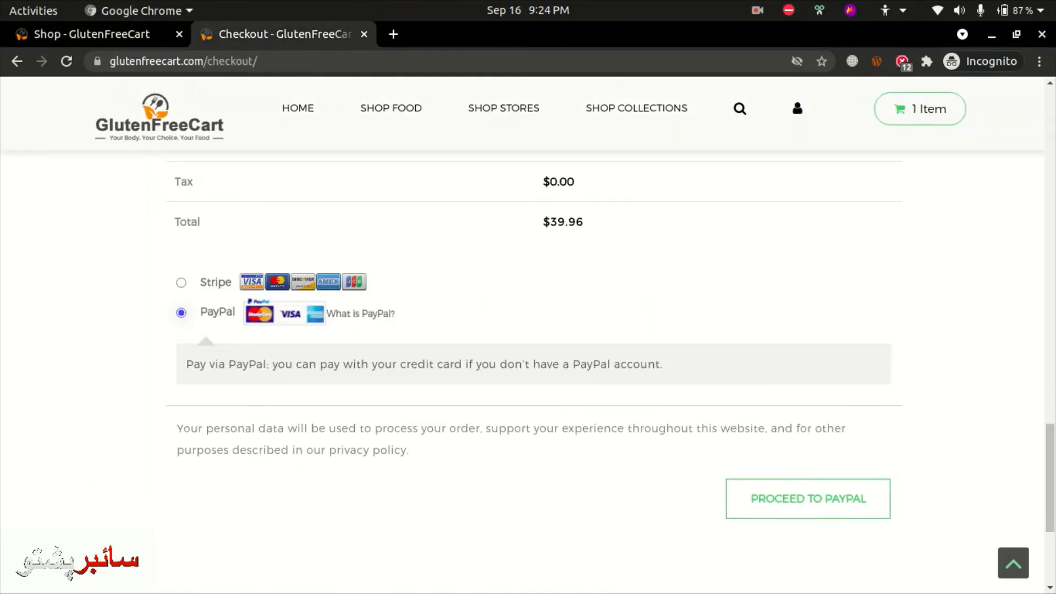
pyautogui.scroll(10, 155, 283)
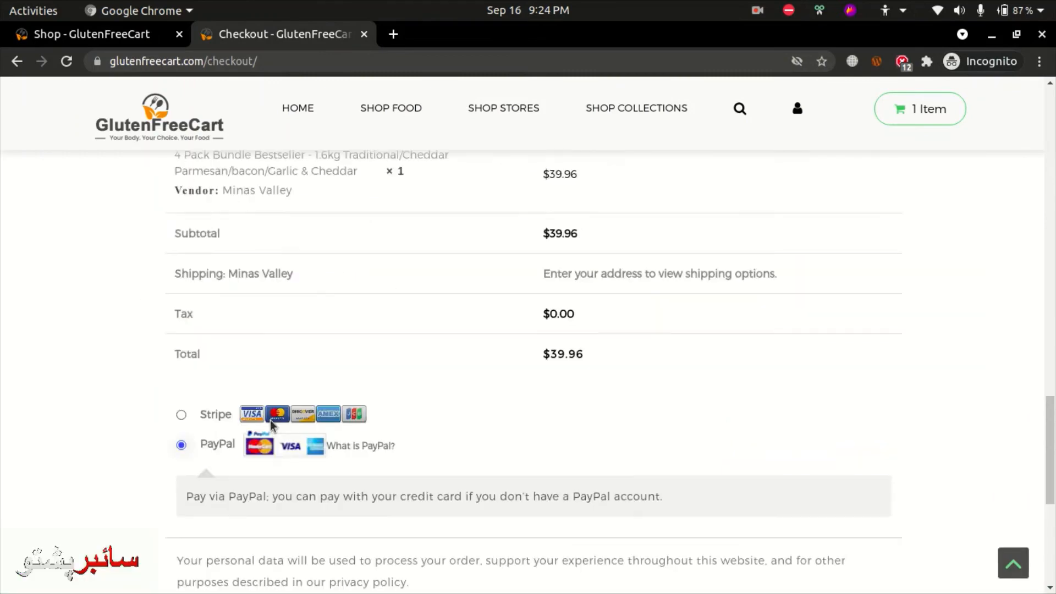
pyautogui.scroll(-10, 450, 441)
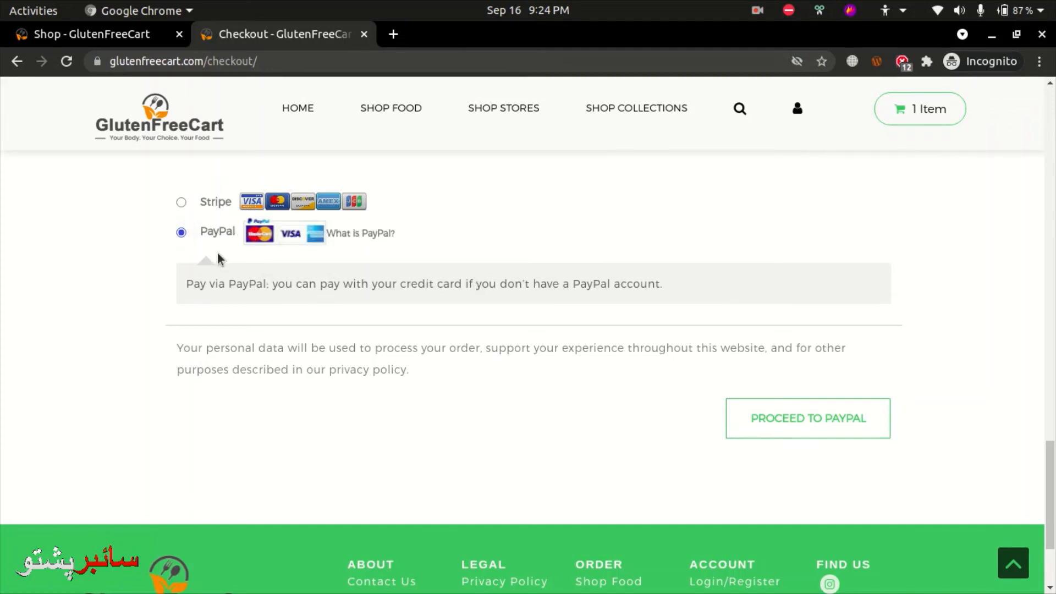
pyautogui.click(181, 203)
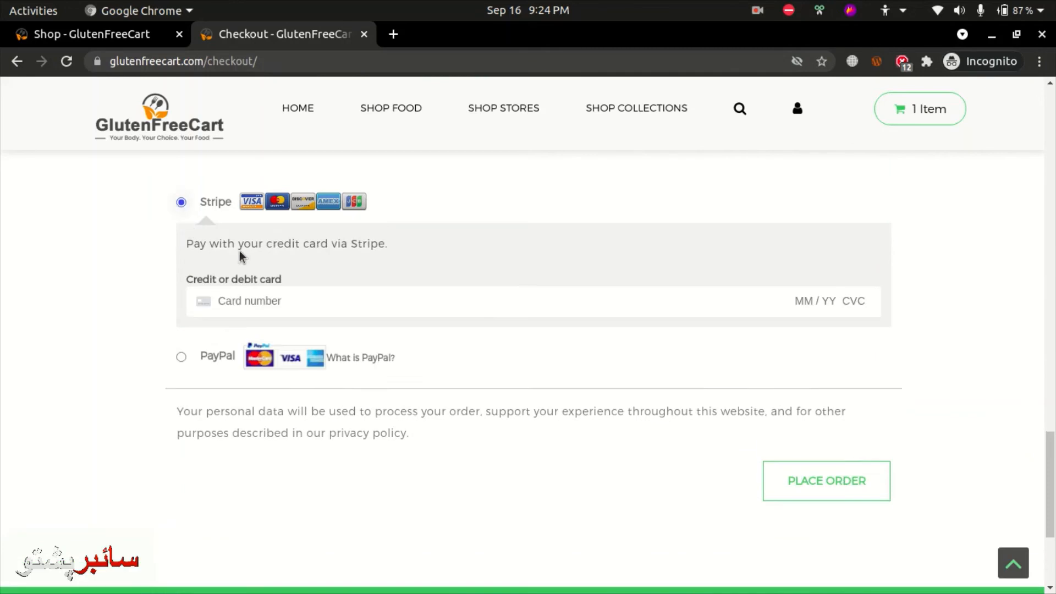
pyautogui.click(383, 289)
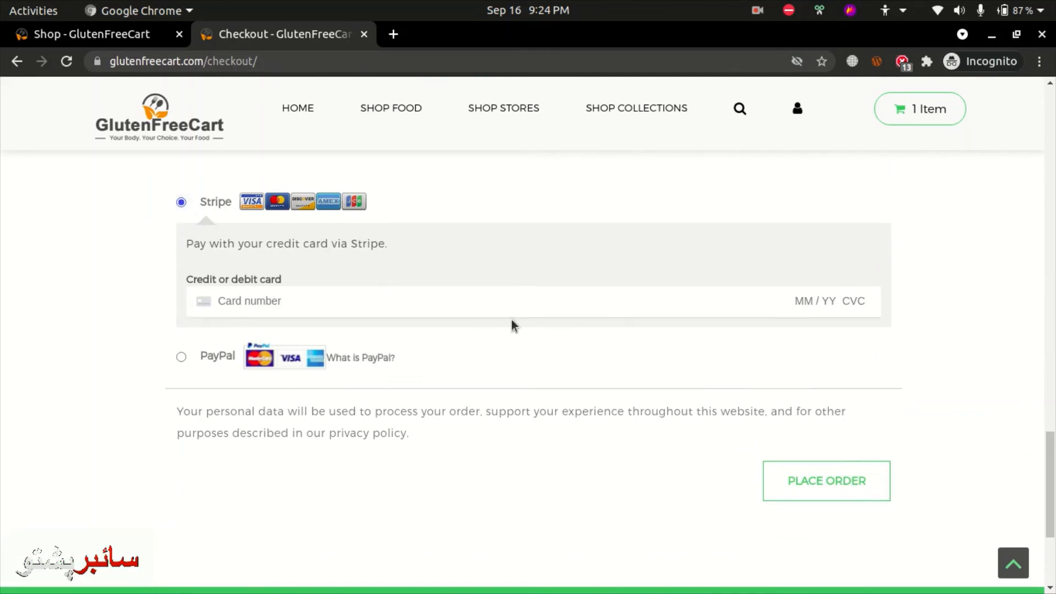
# Step: Select PayPal as the checkout payment method to view its details, and close the GlutenFreeCart pages to return to the WooCommerce payment settings
pyautogui.click(181, 357)
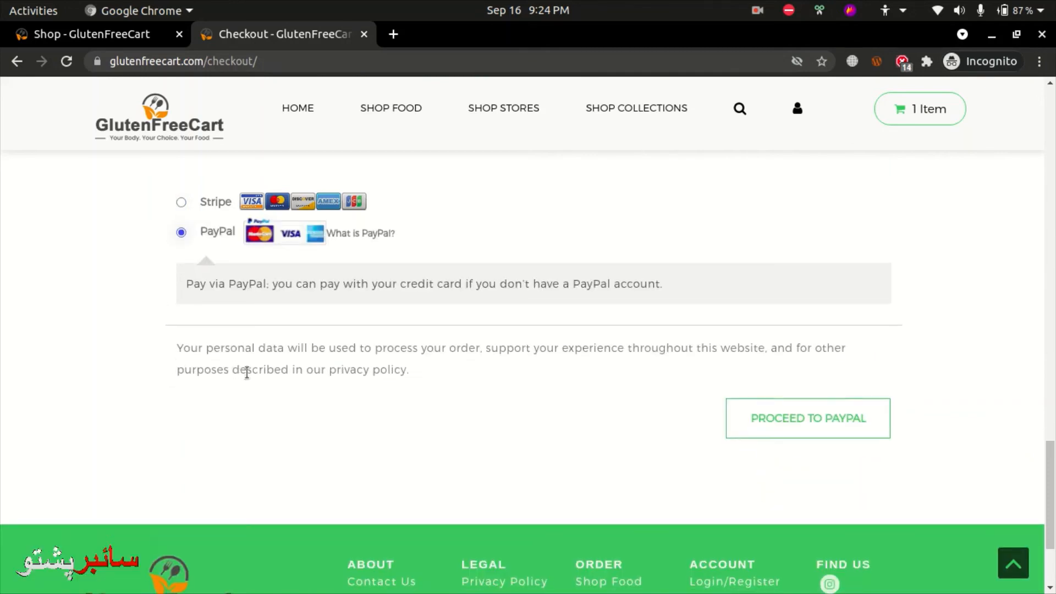
pyautogui.scroll(2, 299, 426)
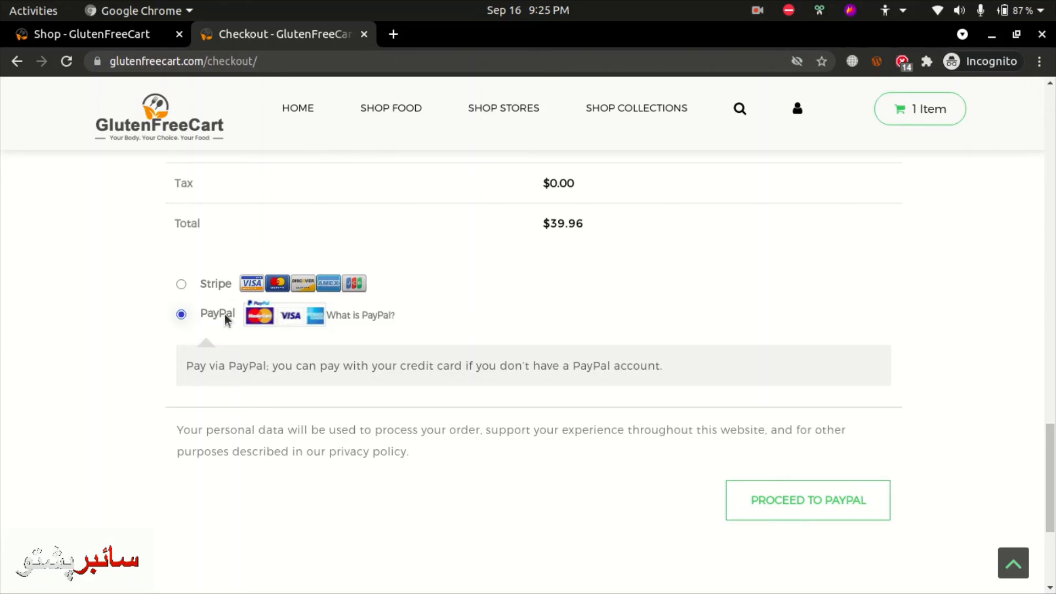
pyautogui.hotkey('ctrl', 'w')
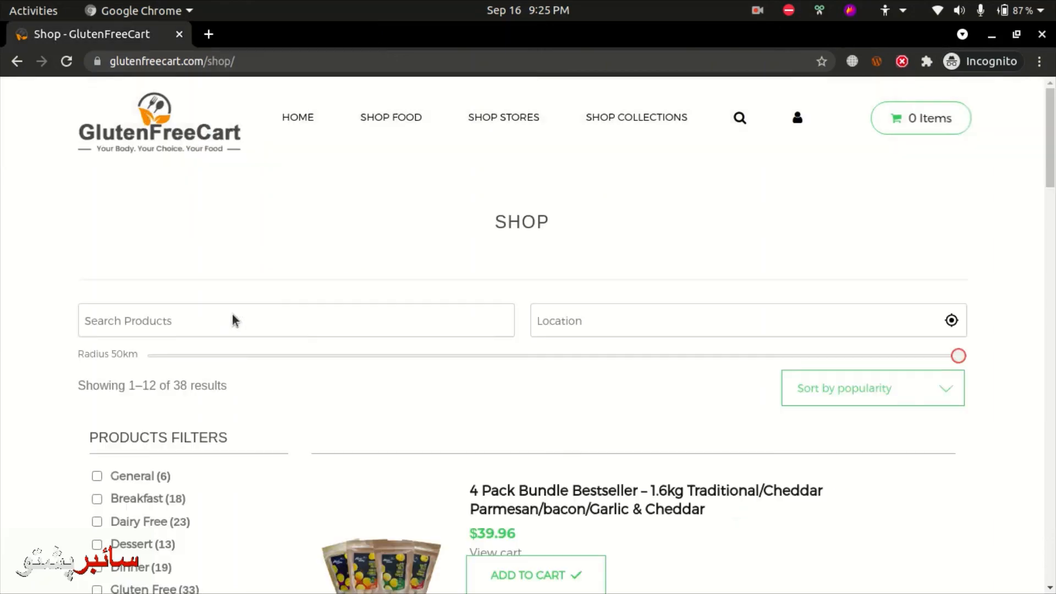
pyautogui.hotkey('ctrl', 'w')
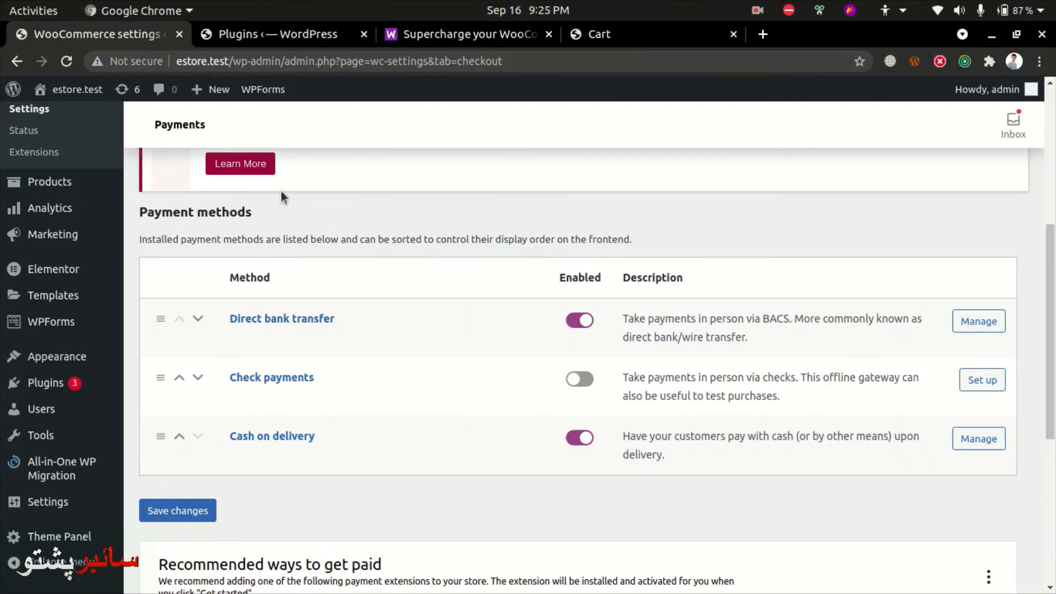
pyautogui.click(754, 9)
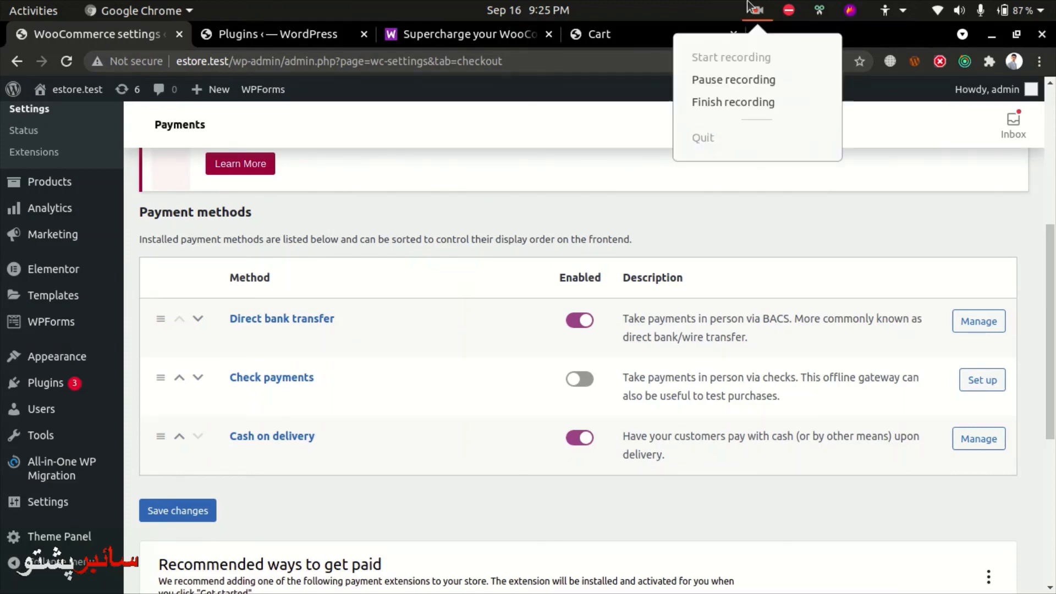
pyautogui.click(721, 102)
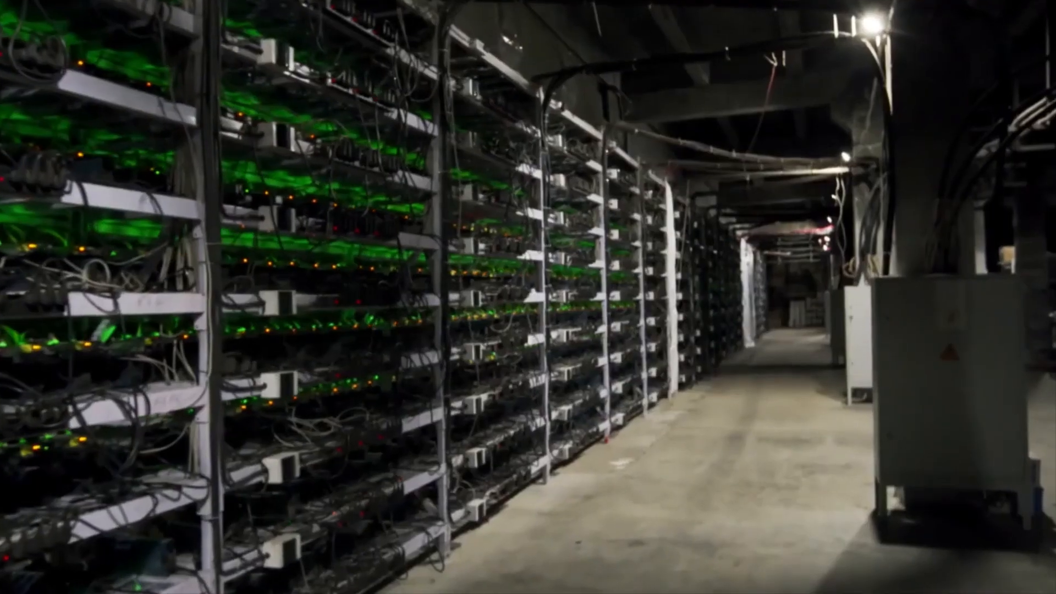